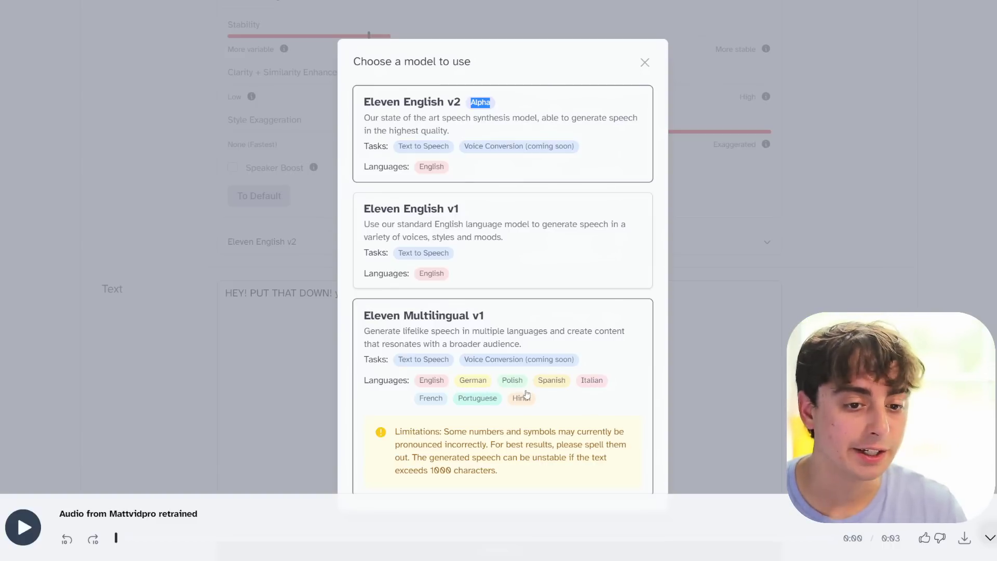
# Choose Eleven English v1 as the speech synthesis model.
pyautogui.click(494, 106)
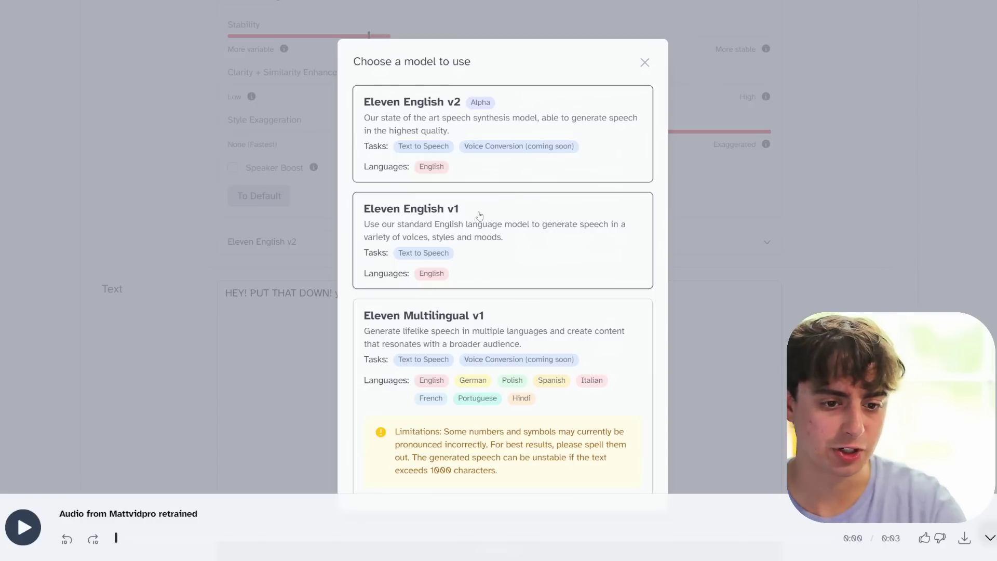
pyautogui.doubleClick(467, 149)
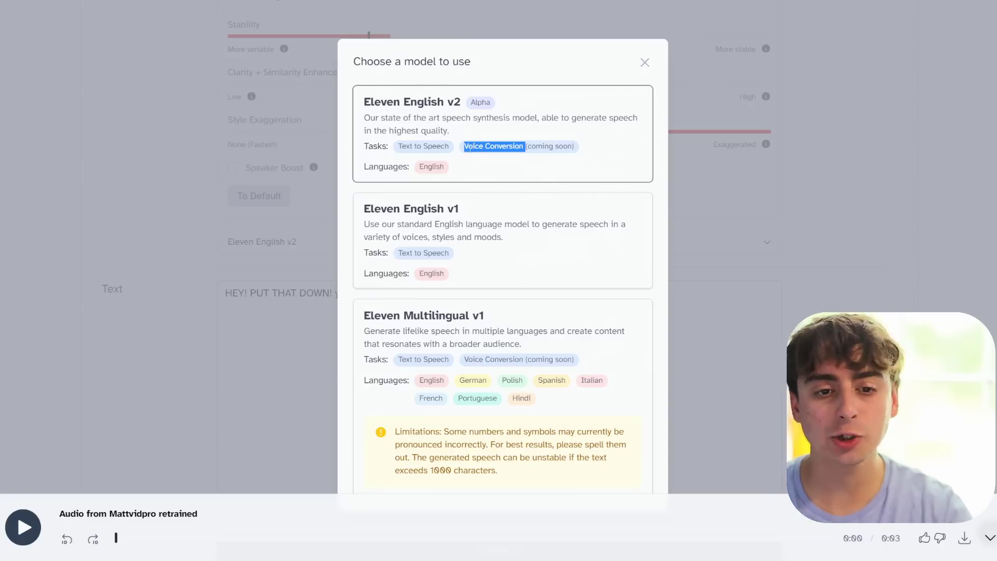
pyautogui.click(478, 166)
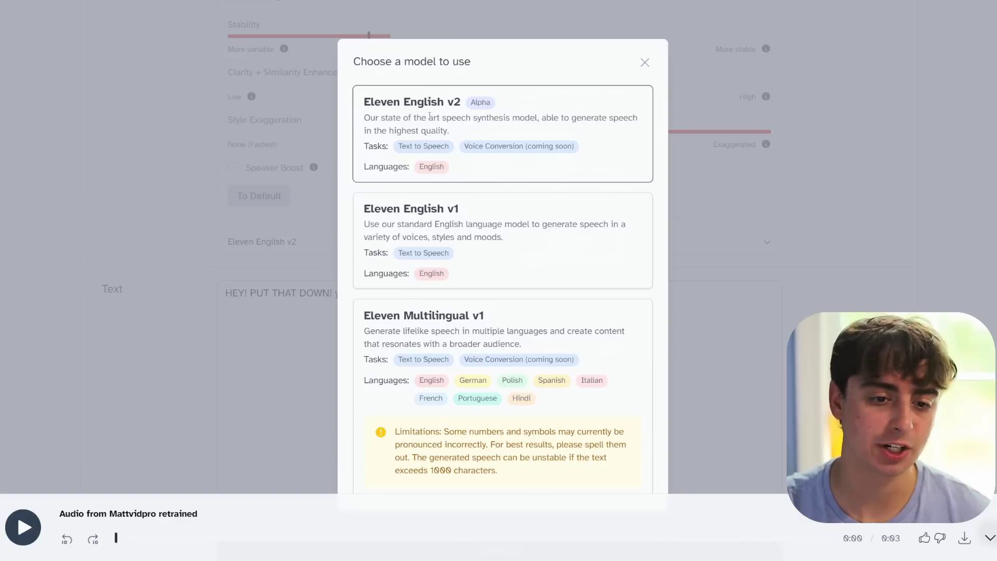
pyautogui.click(513, 200)
# Browse the available voices and select the cloned/Mattvidpro retrained voice.
pyautogui.scroll(3, 817, 191)
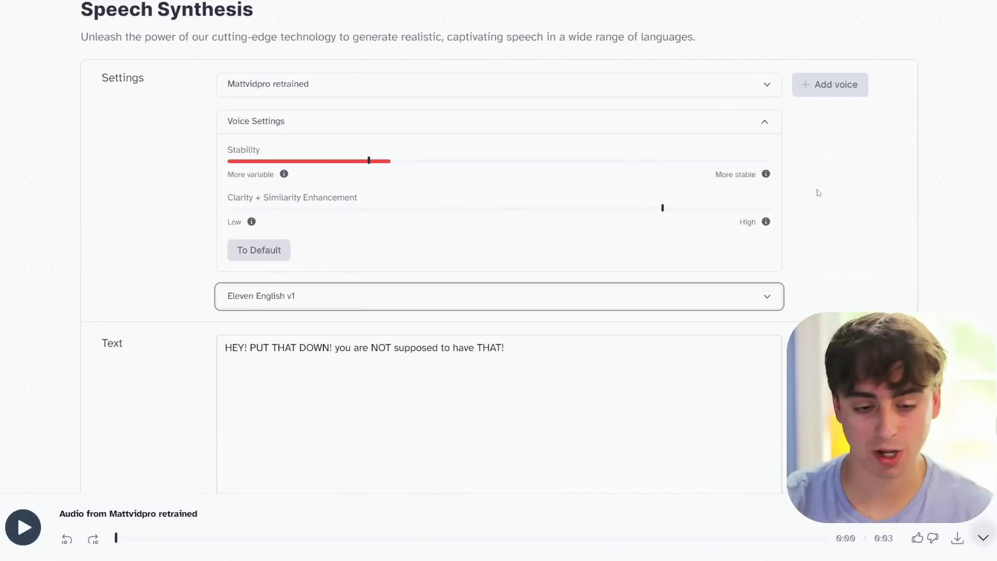
pyautogui.click(519, 84)
pyautogui.scroll(-5, 332, 150)
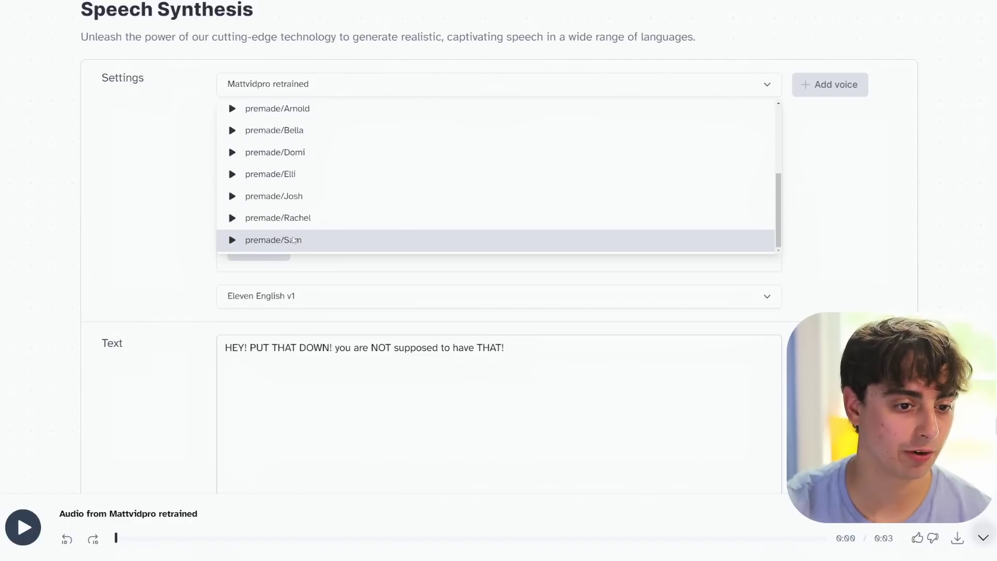
pyautogui.scroll(7, 311, 233)
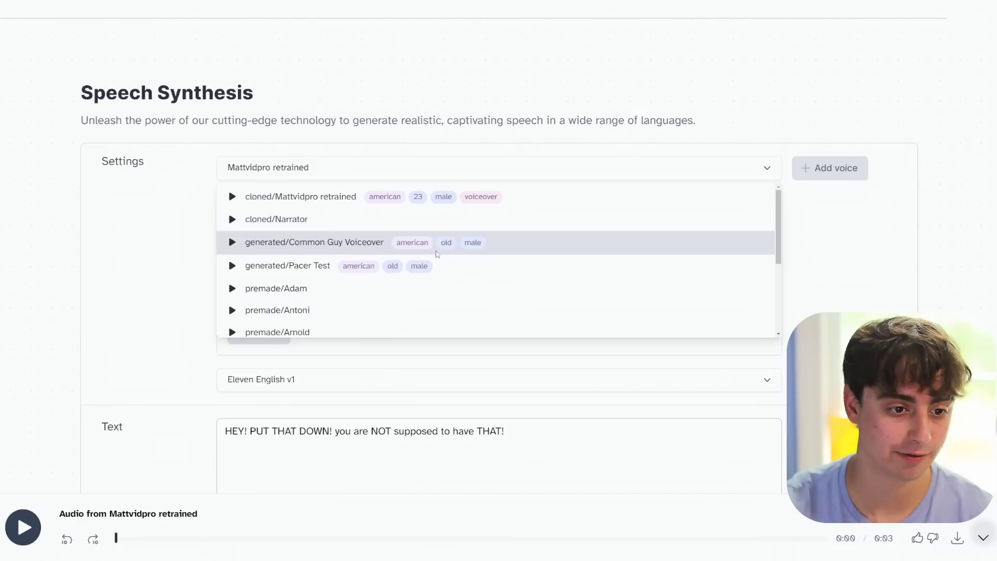
pyautogui.click(321, 201)
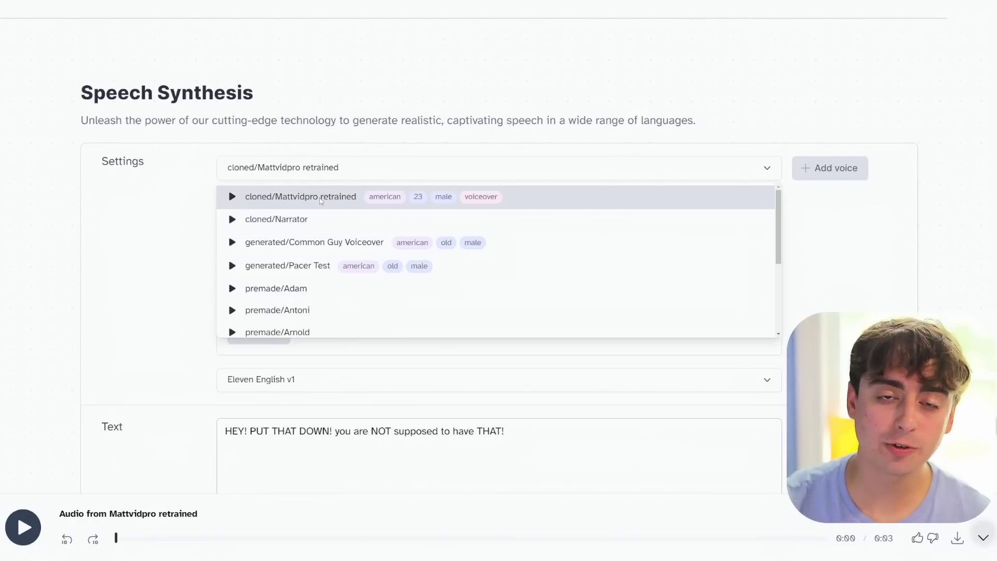
pyautogui.click(340, 167)
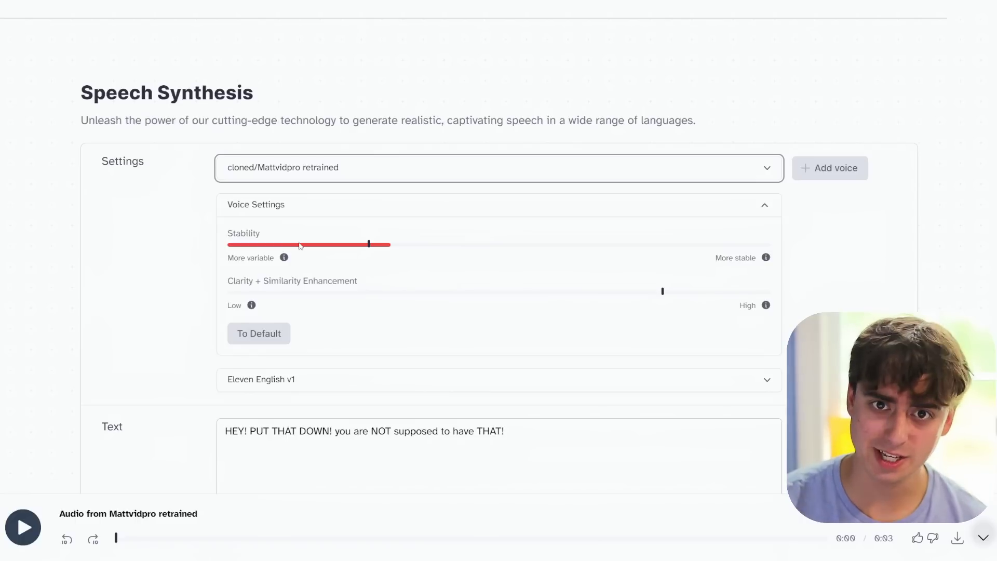
# Try a Stability setting near the more stable end and return it to 26%.
pyautogui.click(369, 244)
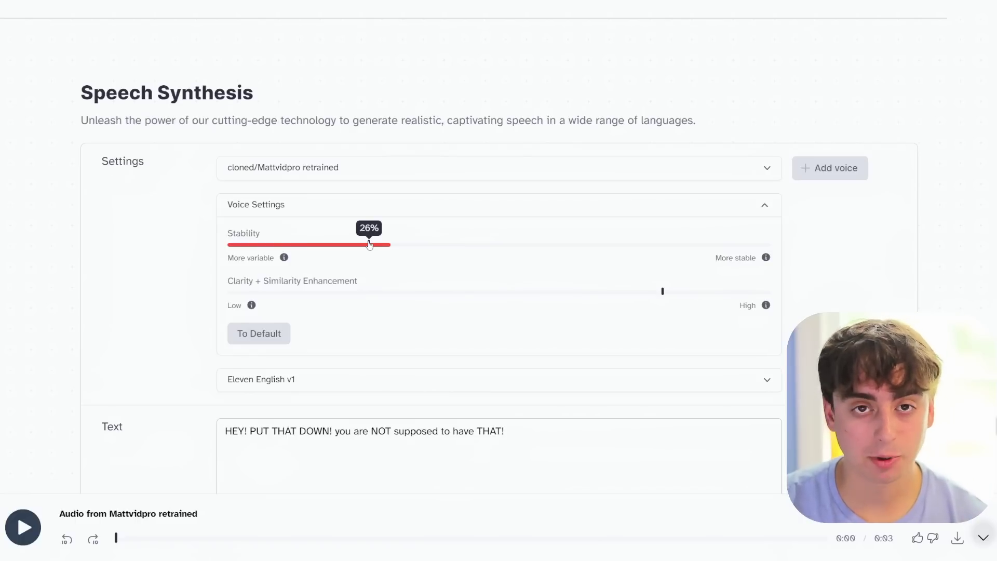
pyautogui.moveTo(378, 240); pyautogui.dragTo(744, 247)
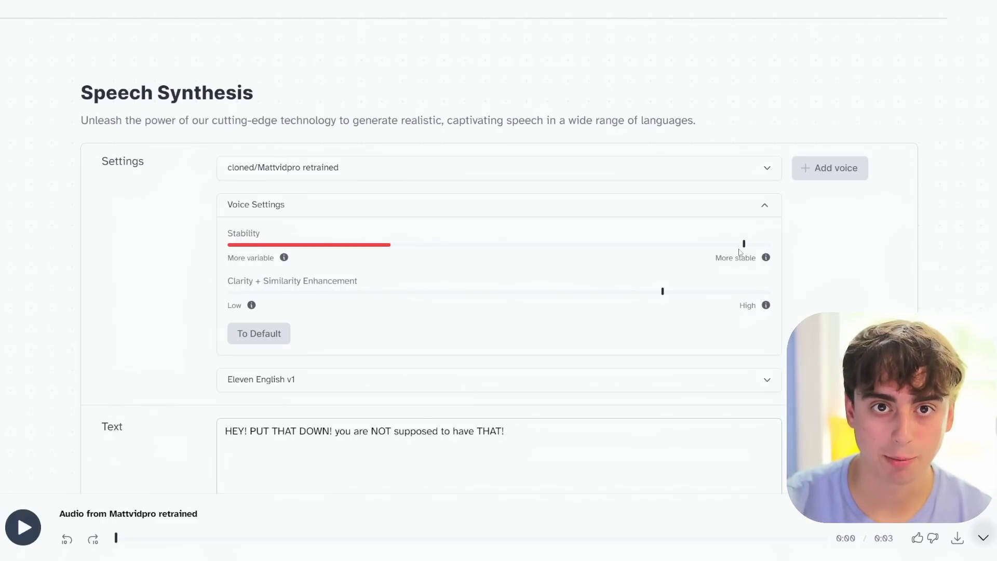
pyautogui.moveTo(363, 244); pyautogui.dragTo(372, 246)
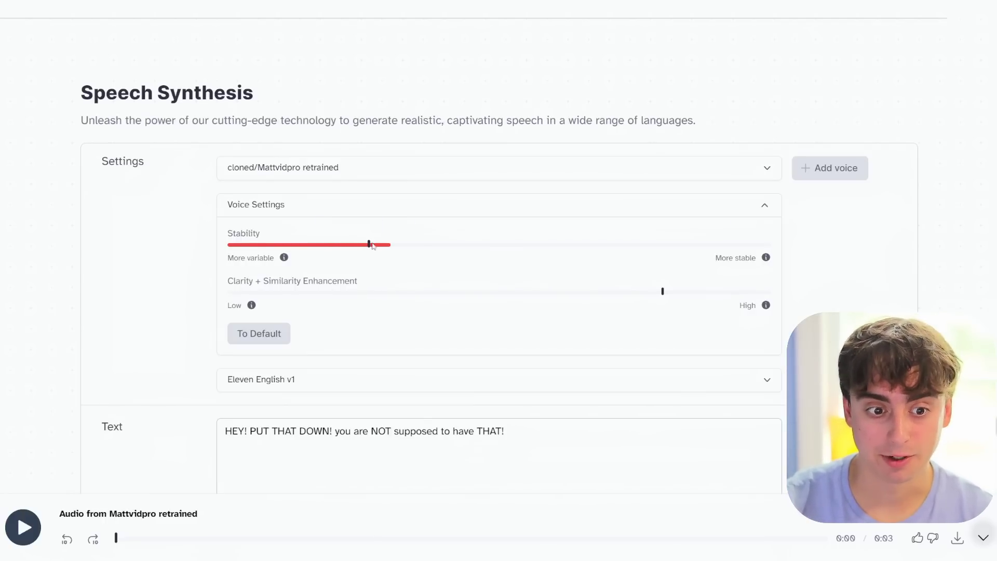
# Review the Stability and Clarity + Similarity Enhancement settings, the chosen model and the text entered for generation.
pyautogui.scroll(-1, 382, 285)
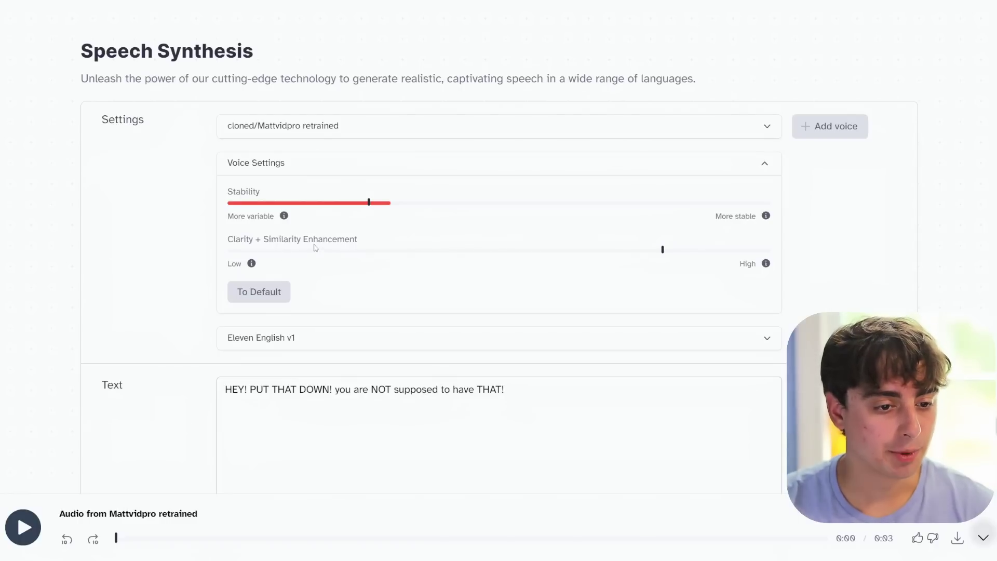
pyautogui.moveTo(664, 250)
pyautogui.mouseDown()
pyautogui.moveTo(677, 265)
pyautogui.moveTo(663, 260)
pyautogui.mouseUp()
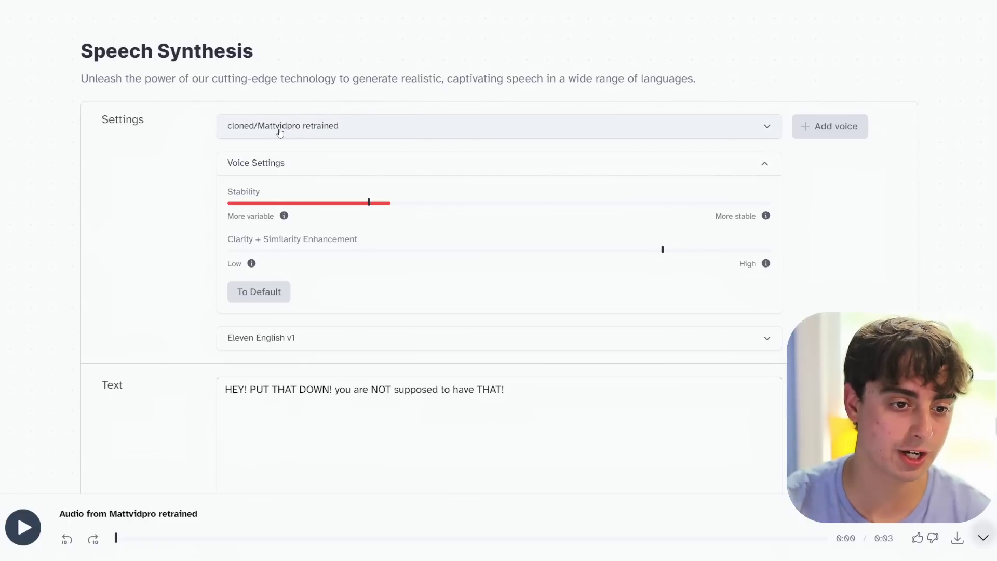
pyautogui.moveTo(473, 251); pyautogui.dragTo(663, 252)
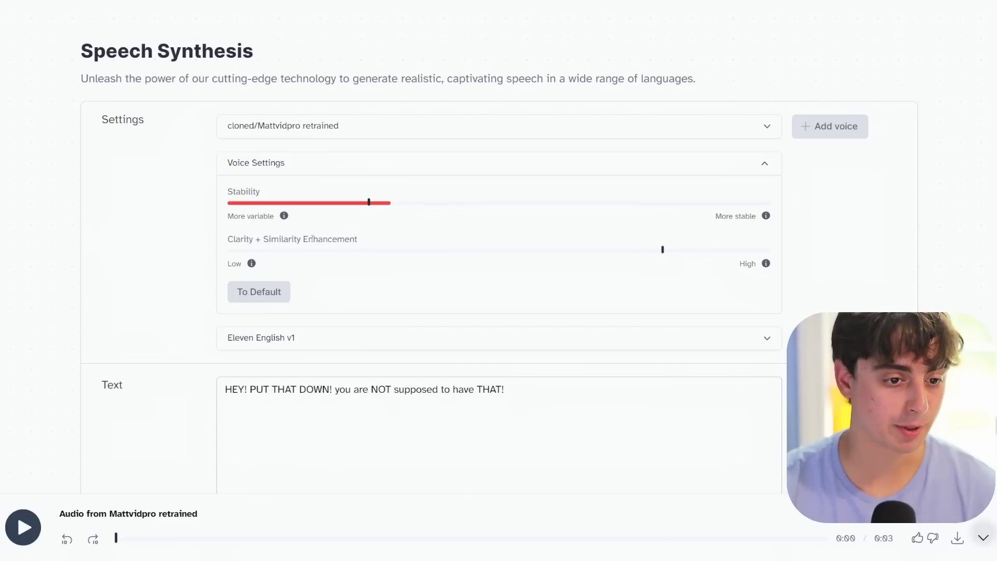
pyautogui.moveTo(371, 205)
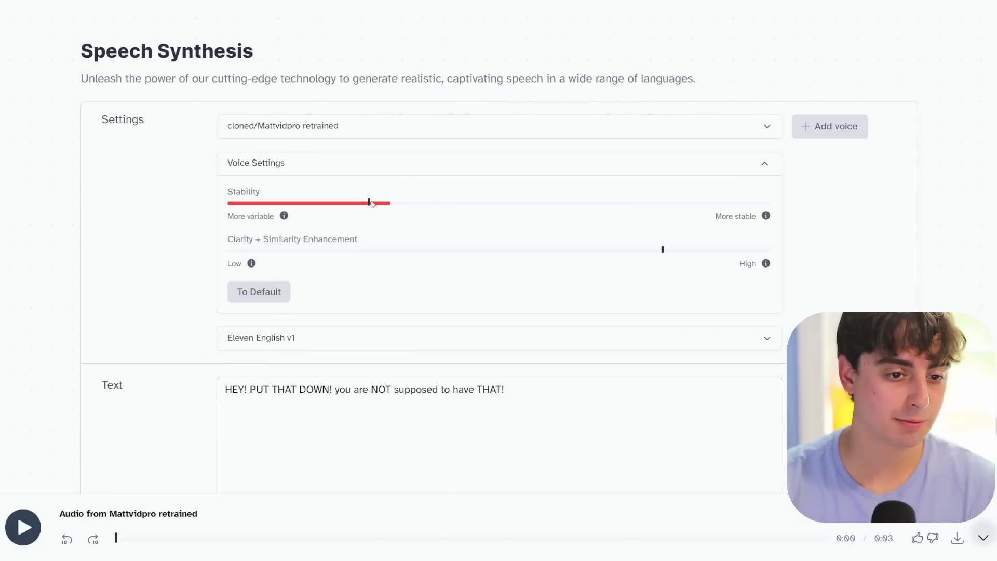
pyautogui.moveTo(370, 204)
pyautogui.mouseDown()
pyautogui.moveTo(329, 206)
pyautogui.moveTo(378, 204)
pyautogui.moveTo(369, 206)
pyautogui.mouseUp()
pyautogui.scroll(-3, 649, 275)
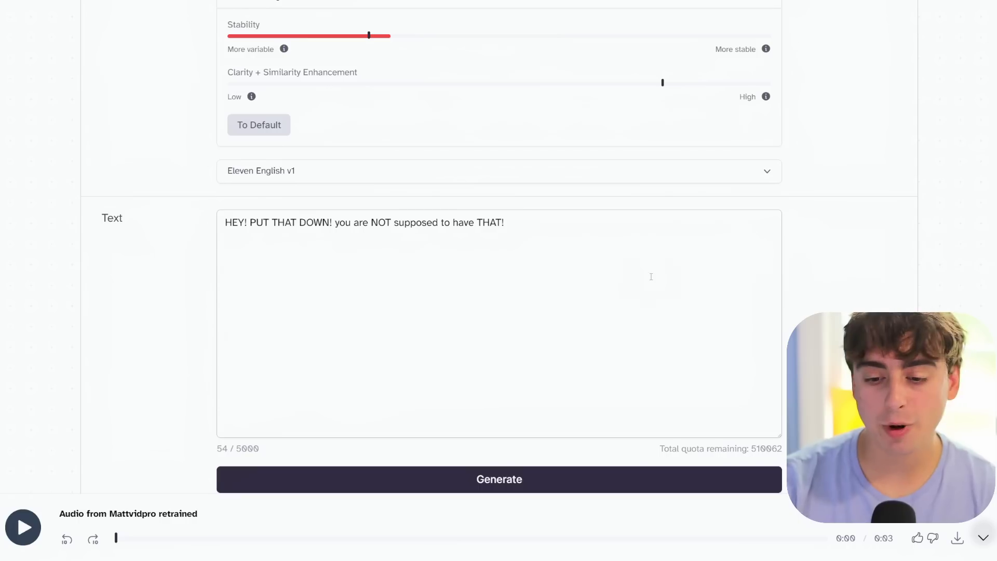
pyautogui.scroll(2, 633, 278)
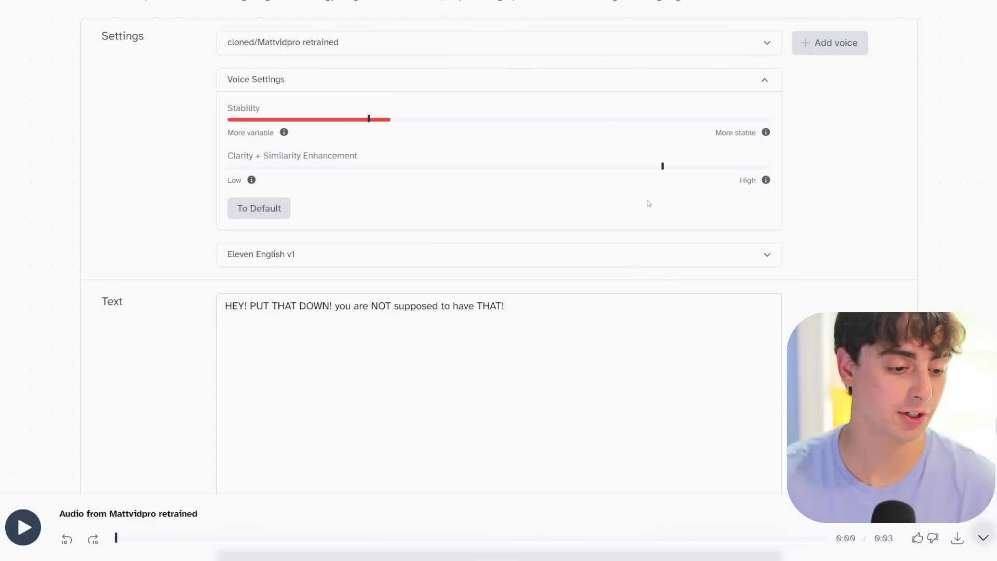
pyautogui.scroll(-3, 648, 203)
pyautogui.moveTo(507, 139); pyautogui.dragTo(174, 141)
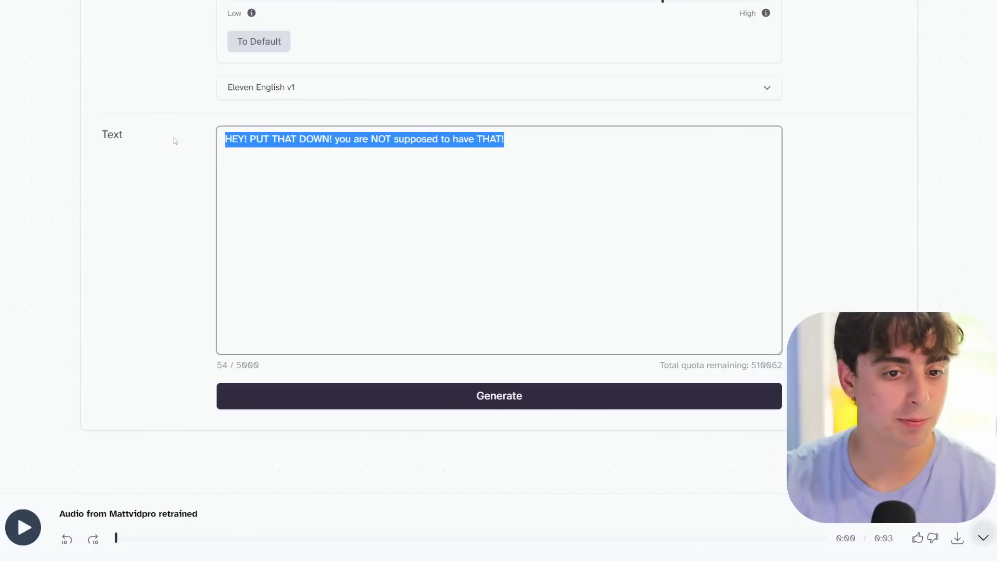
pyautogui.click(481, 155)
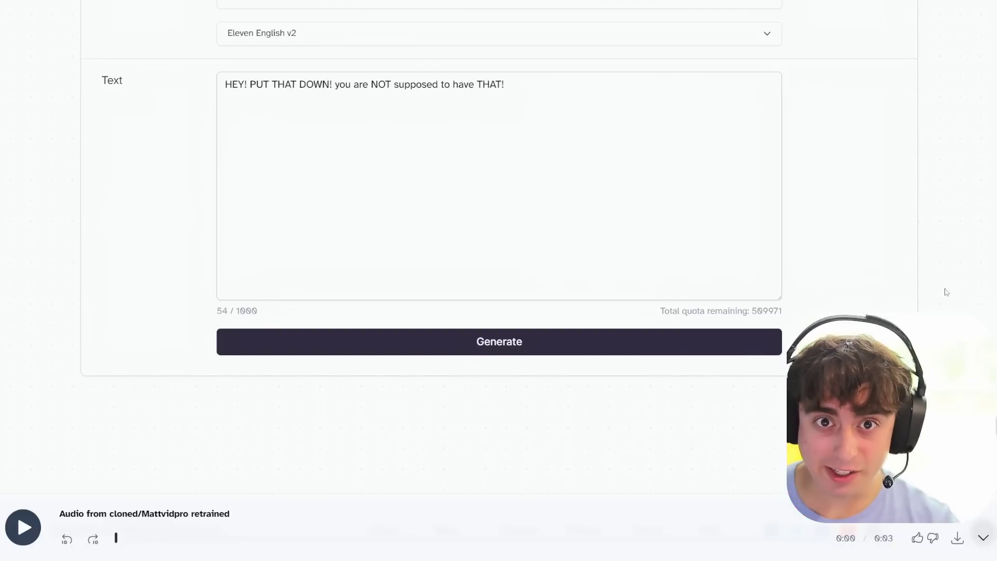
# Generate speech from the MattVidPro channel introduction paragraph with the Eleven English v1 model.
pyautogui.scroll(3, 784, 289)
pyautogui.scroll(3, 567, 202)
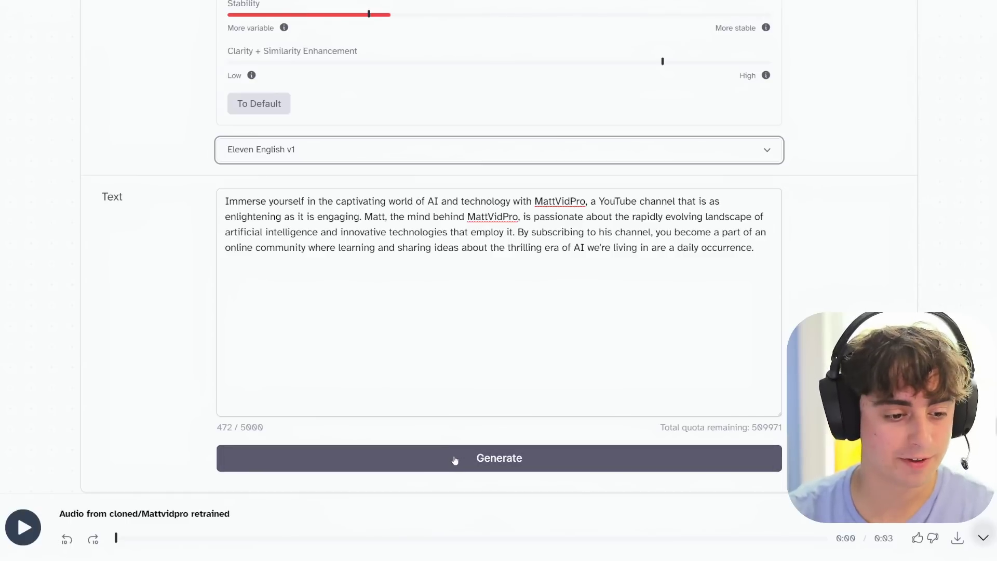
pyautogui.click(454, 460)
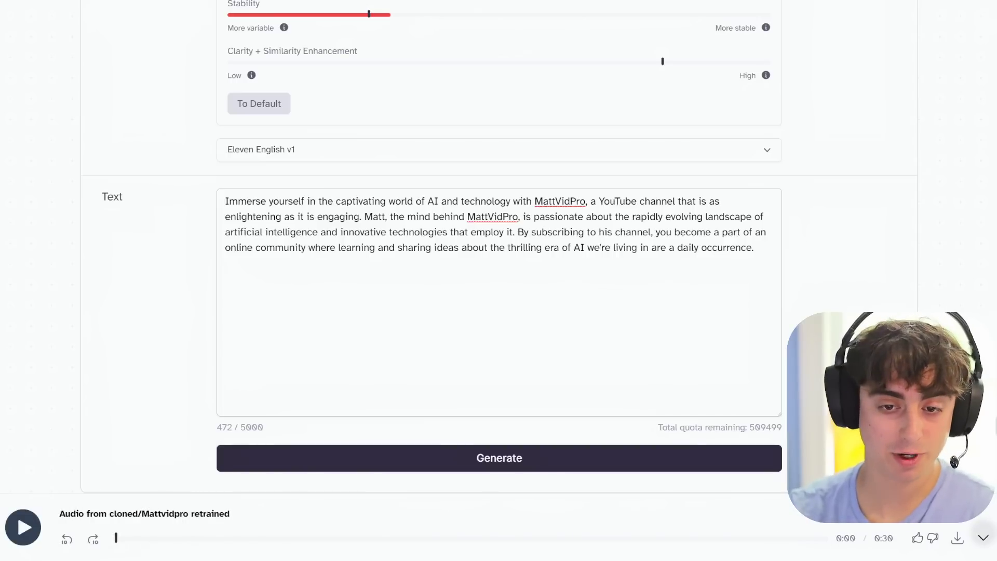
# Switch the model to Eleven English v2 and generate the same paragraph.
pyautogui.click(696, 151)
pyautogui.click(462, 162)
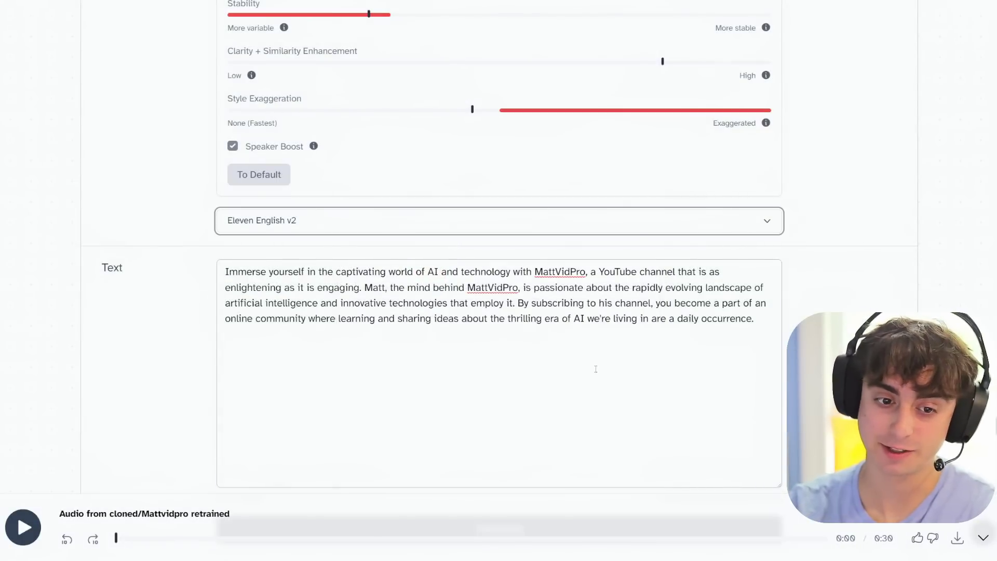
pyautogui.scroll(-2, 596, 369)
pyautogui.click(499, 485)
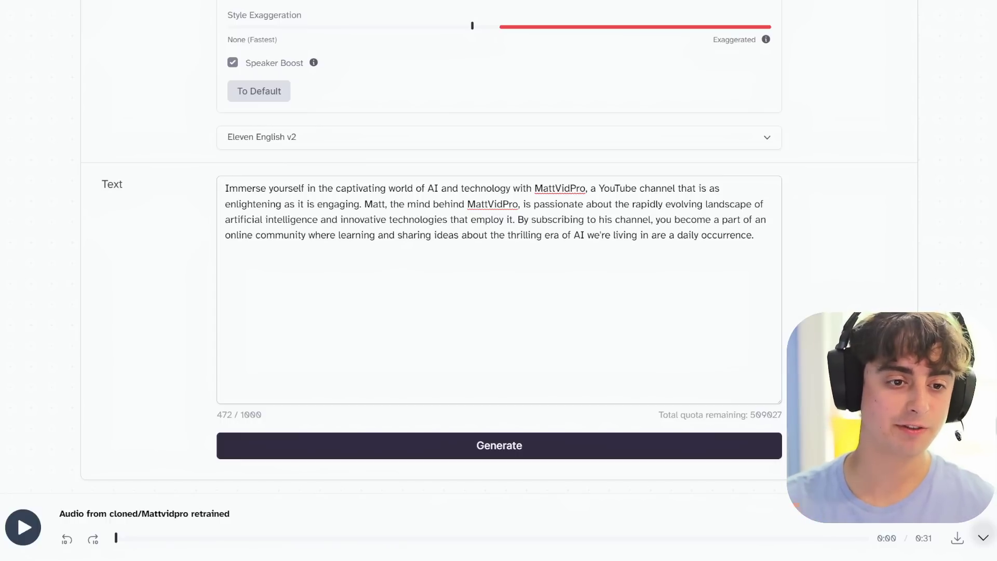
# Regenerate the paragraph with Speaker Boost turned off and Style Exaggeration set to None (Fastest).
pyautogui.scroll(3, 398, 246)
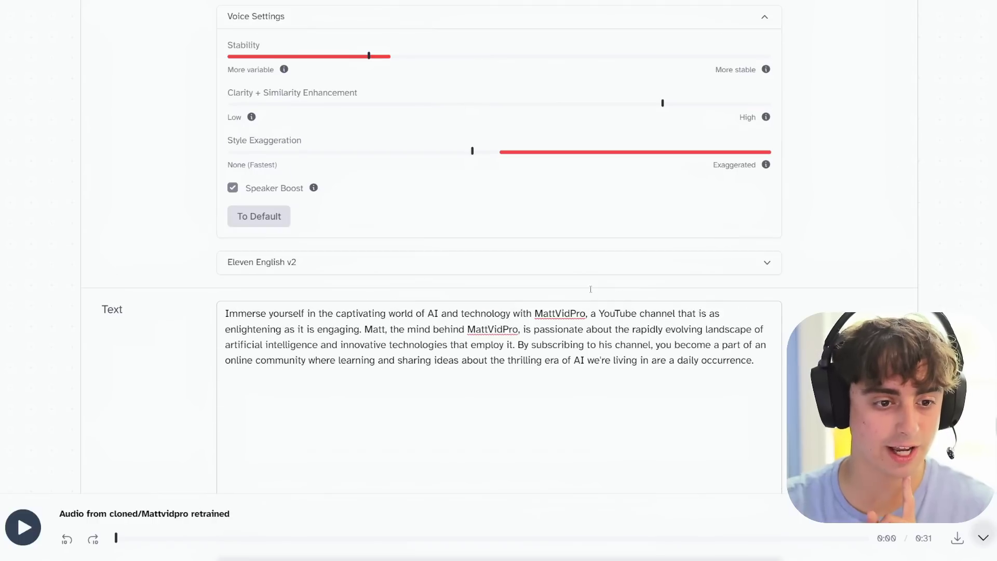
pyautogui.scroll(1, 426, 266)
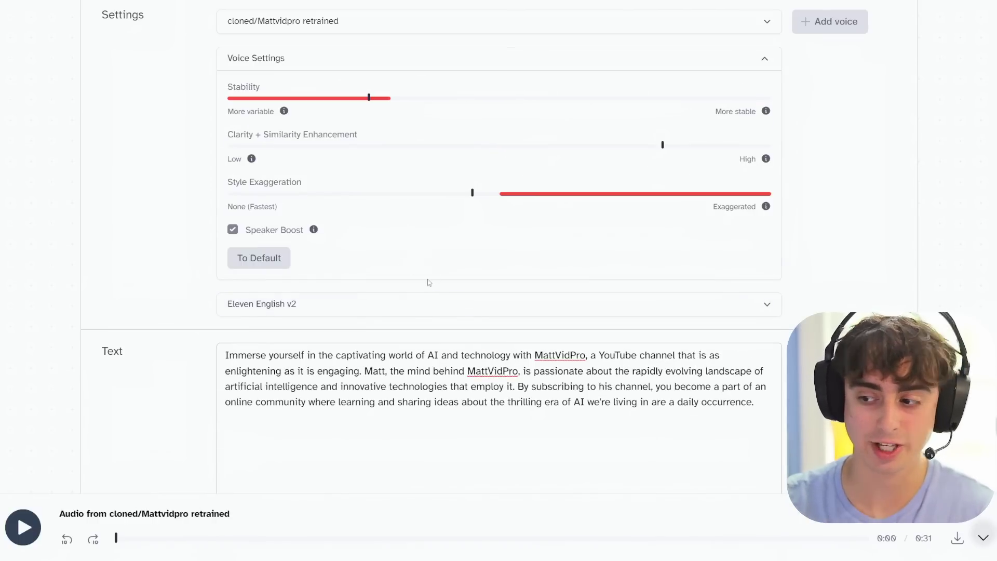
pyautogui.click(232, 229)
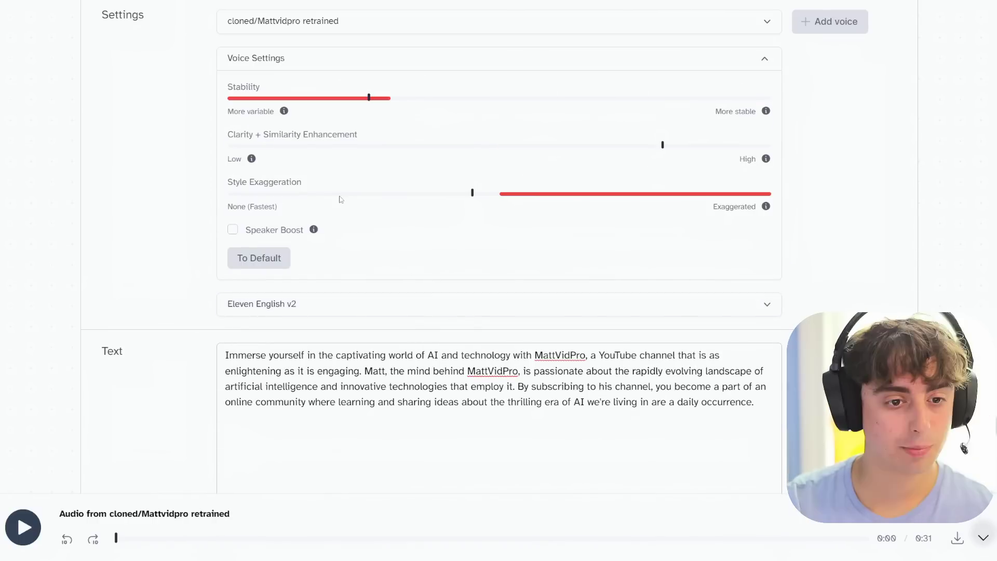
pyautogui.click(330, 193)
pyautogui.scroll(-6, 439, 416)
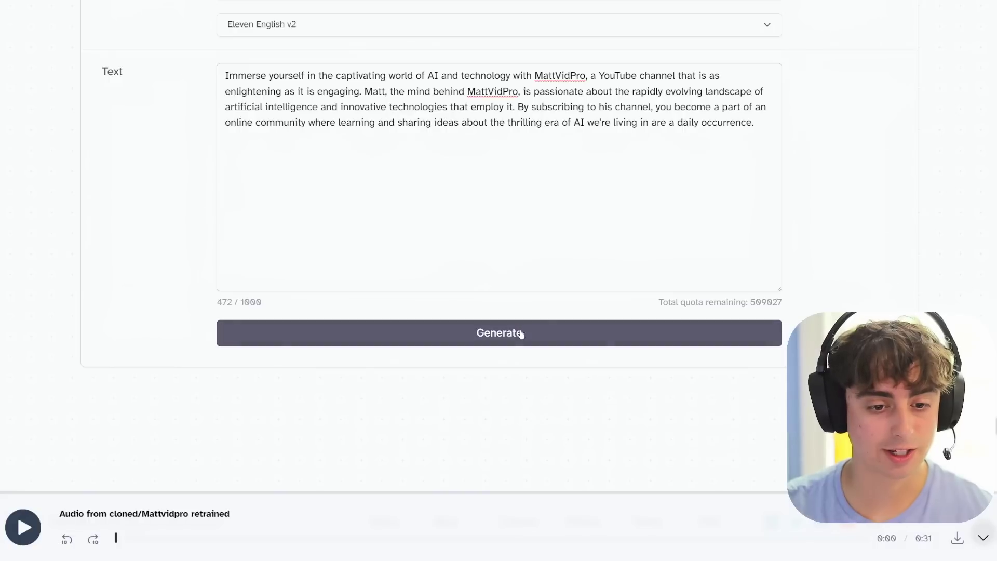
pyautogui.click(519, 333)
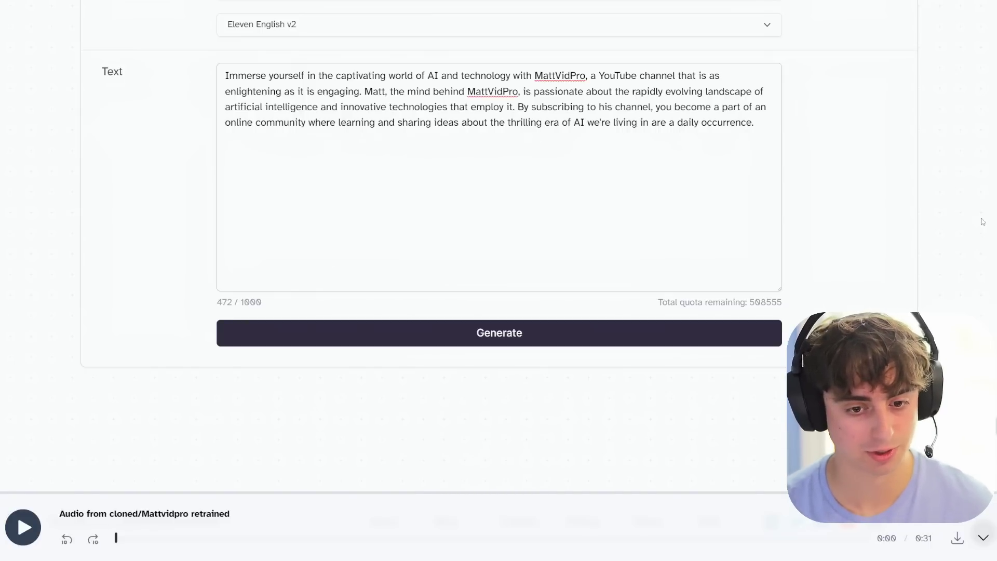
pyautogui.scroll(3, 791, 153)
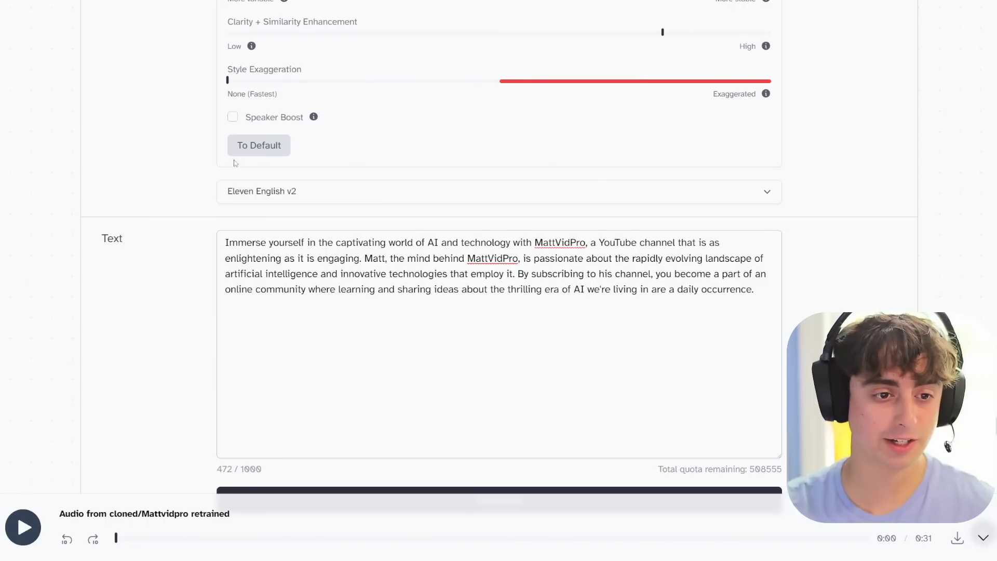
pyautogui.scroll(1, 222, 165)
pyautogui.scroll(1, 331, 209)
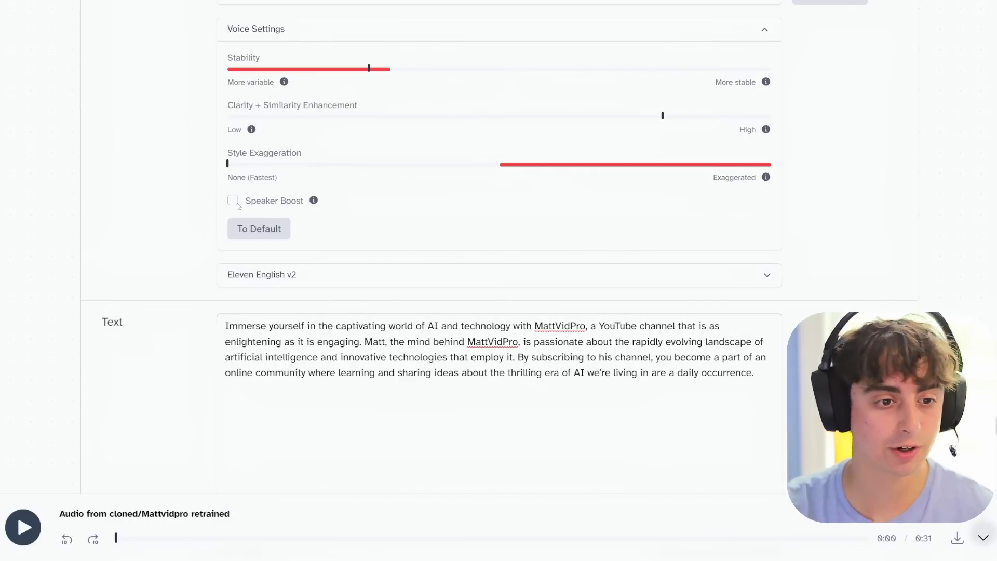
pyautogui.moveTo(229, 163); pyautogui.dragTo(139, 188)
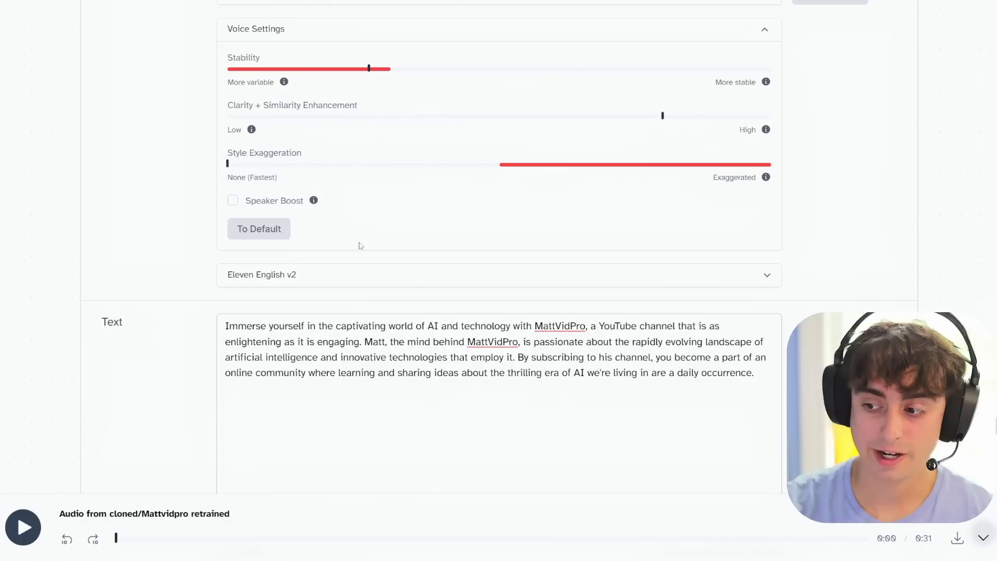
# Delete the whole channel introduction paragraph from the speech text.
pyautogui.click(469, 409)
pyautogui.hotkey('ctrl', 'a')
pyautogui.press('BackSpace')
# Change the voice to premade/Adam.
pyautogui.scroll(2, 410, 220)
pyautogui.moveTo(369, 196)
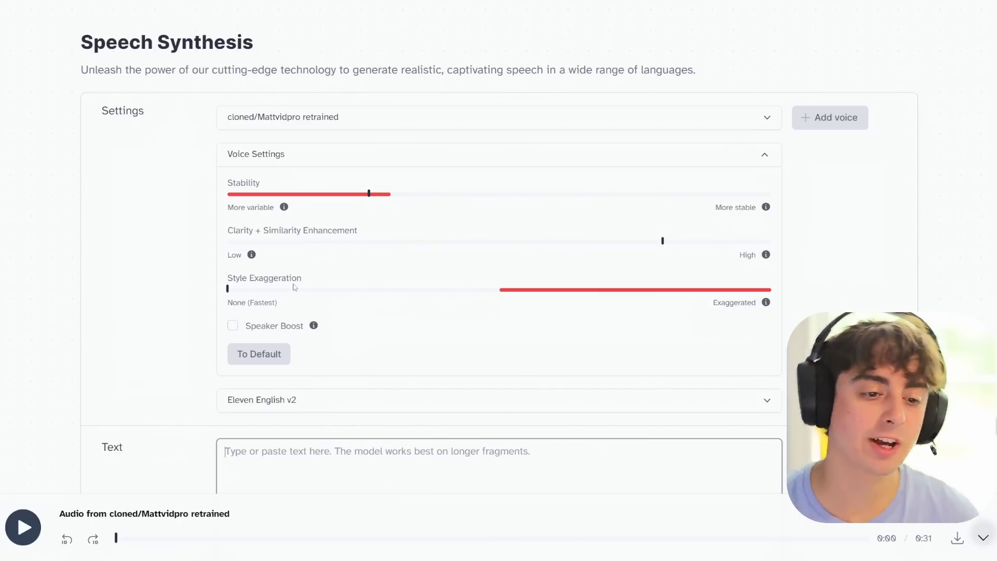
pyautogui.scroll(-1, 294, 287)
pyautogui.moveTo(229, 254)
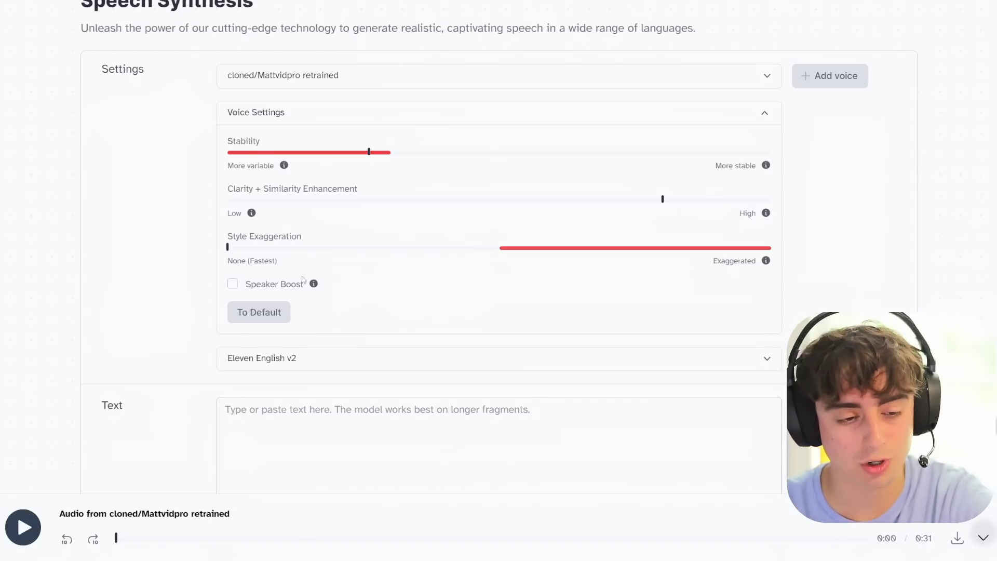
pyautogui.click(311, 77)
pyautogui.click(323, 194)
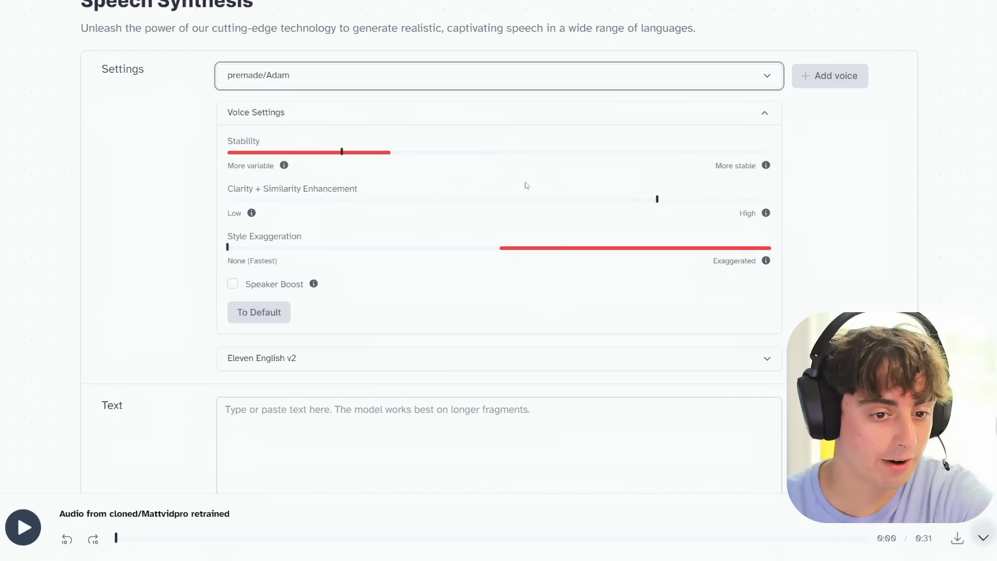
# Change the voice to cloned/Mattvidpro retrained and raise its Stability to just inside the upper end of the red range.
pyautogui.click(411, 85)
pyautogui.click(381, 127)
pyautogui.click(410, 79)
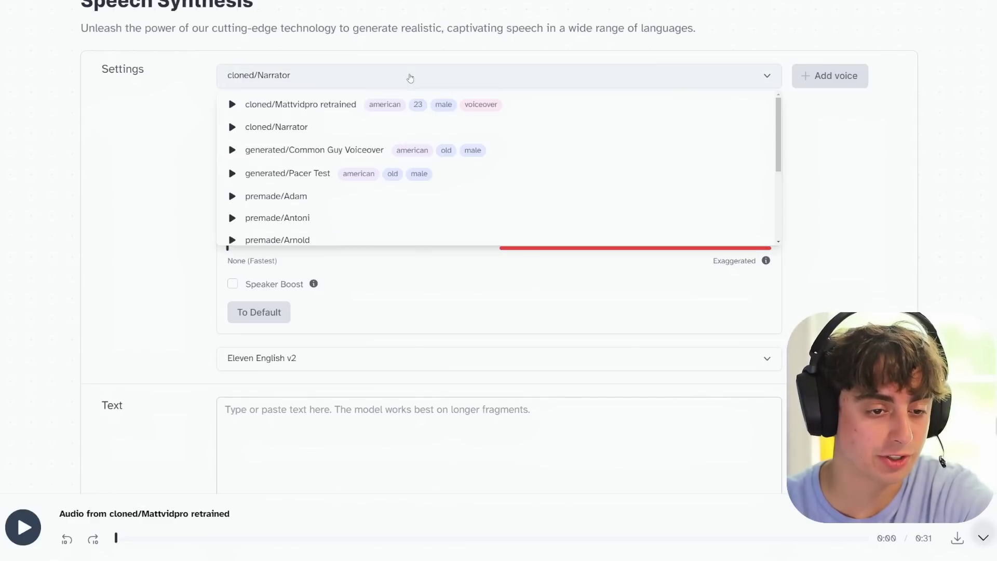
pyautogui.click(357, 105)
pyautogui.moveTo(315, 285)
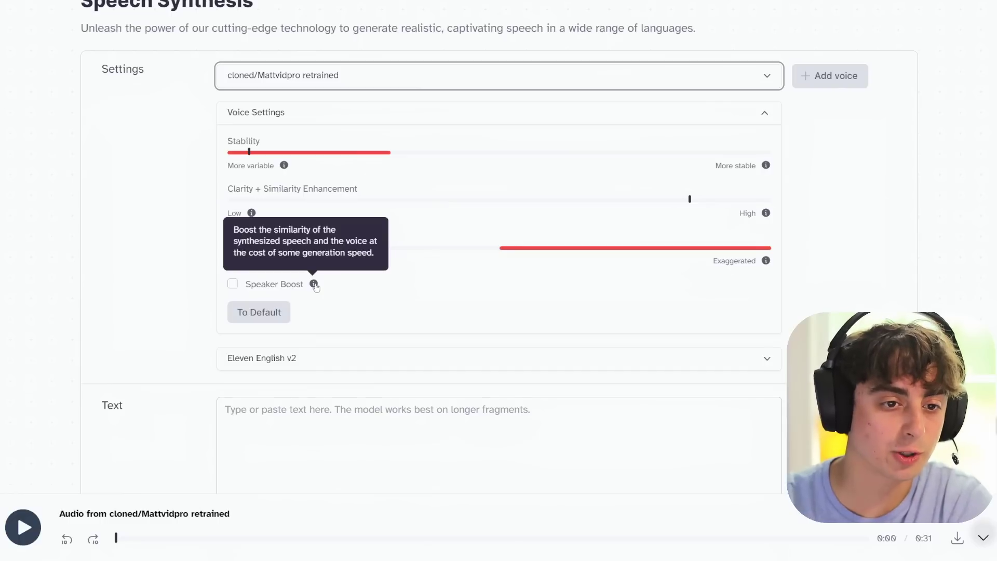
pyautogui.moveTo(250, 152); pyautogui.dragTo(380, 152)
pyautogui.moveTo(312, 290)
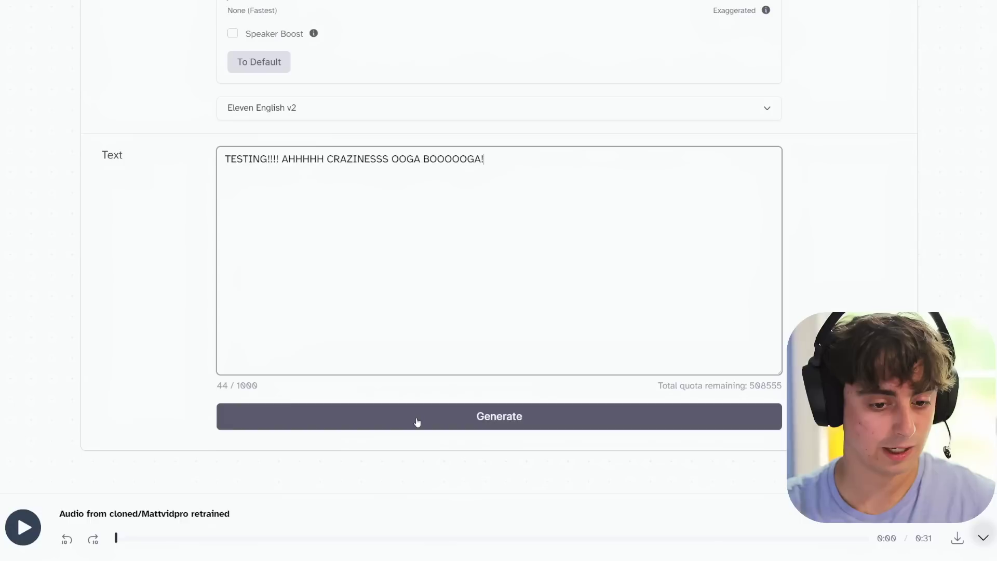
# Generate "TESTING!!!! AHHHHH CRAZINESSS OOGA BOOOOOGA!" once with Speaker Boost off and once with it on.
pyautogui.click(417, 422)
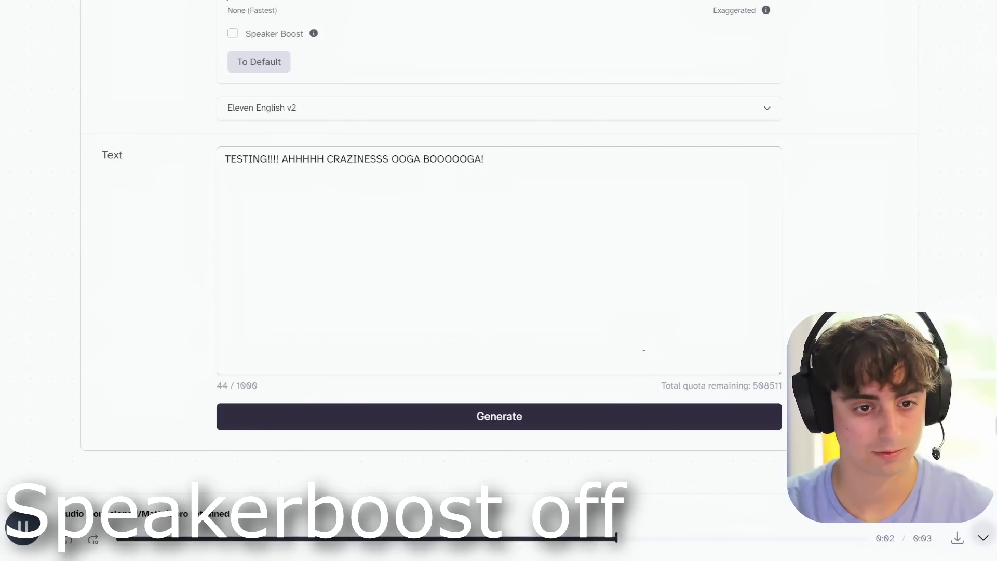
pyautogui.click(233, 34)
pyautogui.click(746, 425)
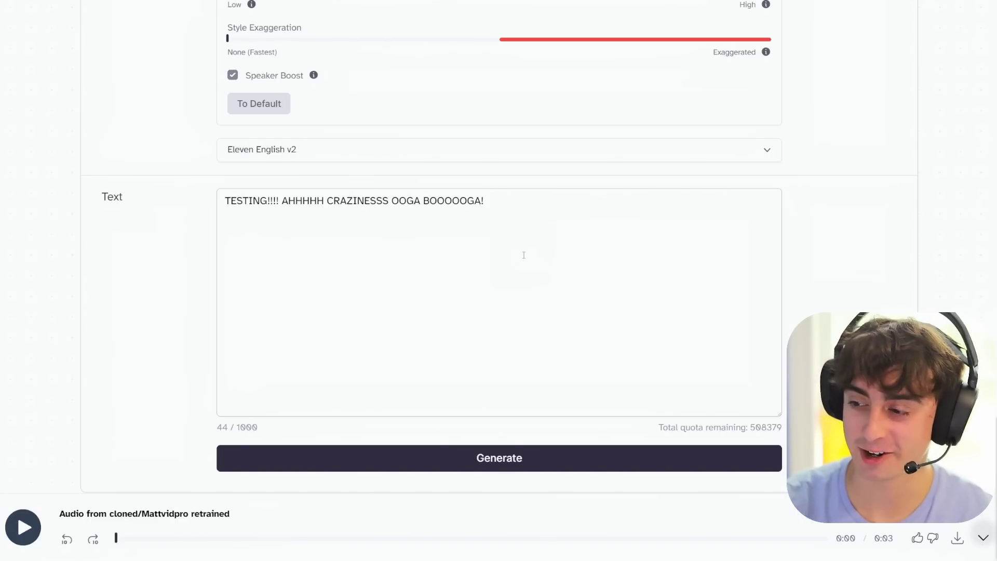
# Replace the text with "Hello. This is the FITNESS GRAM PACER TEST!" and generate it with Speaker Boost off and again with it on.
pyautogui.hotkey('ctrl', 'a')
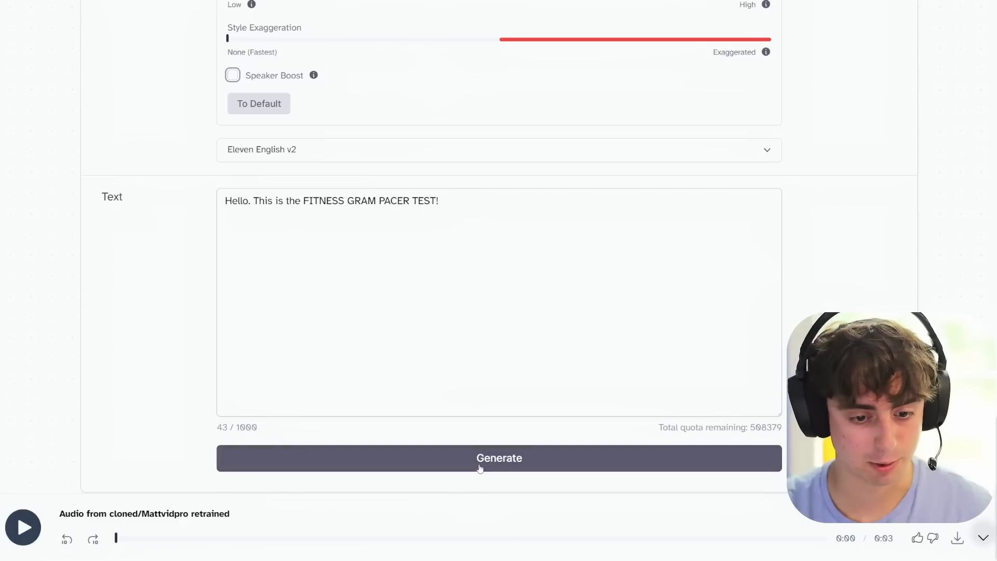
pyautogui.click(480, 466)
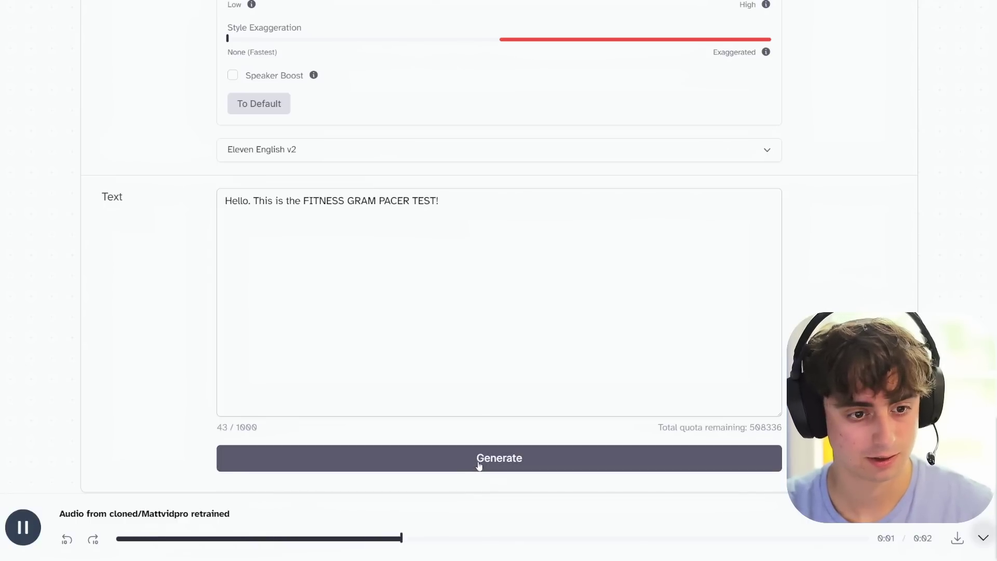
pyautogui.click(232, 75)
pyautogui.click(480, 459)
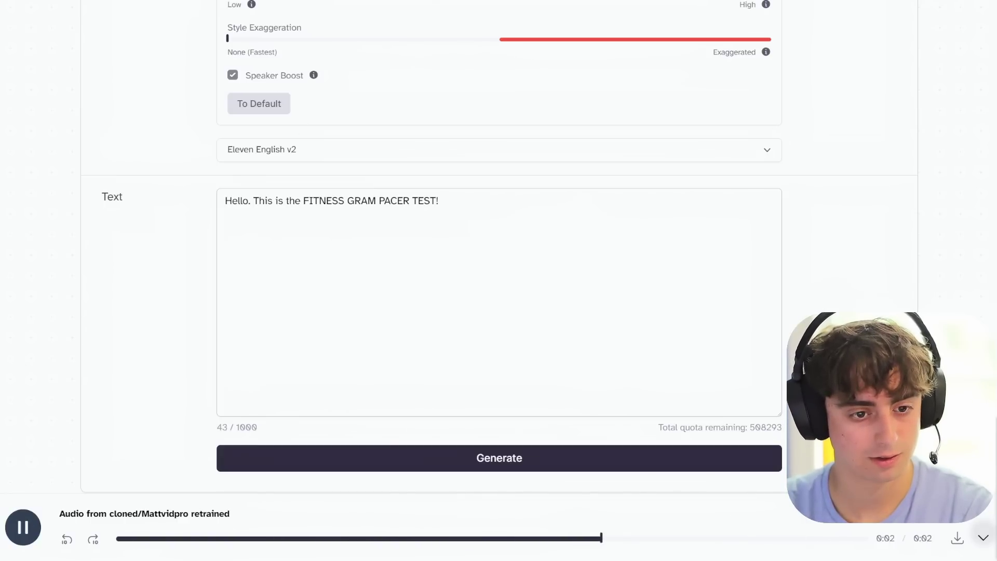
# Turn off Speaker Boost and replace the speech text with the pickle poem starting "Oh splendid, spirited pickle".
pyautogui.scroll(1, 504, 398)
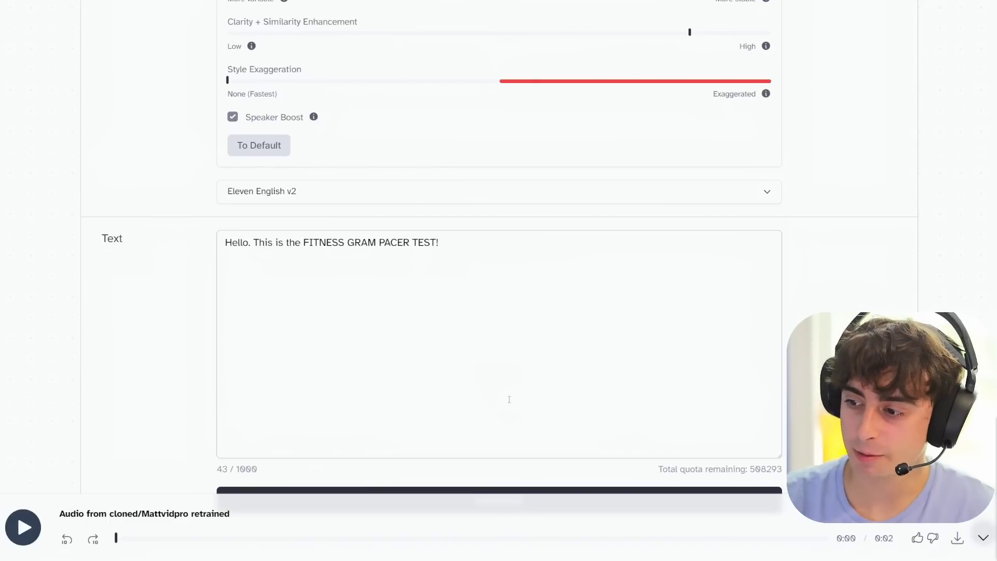
pyautogui.click(234, 118)
pyautogui.hotkey('ctrl', 'a')
pyautogui.hotkey('ctrl', 'v')
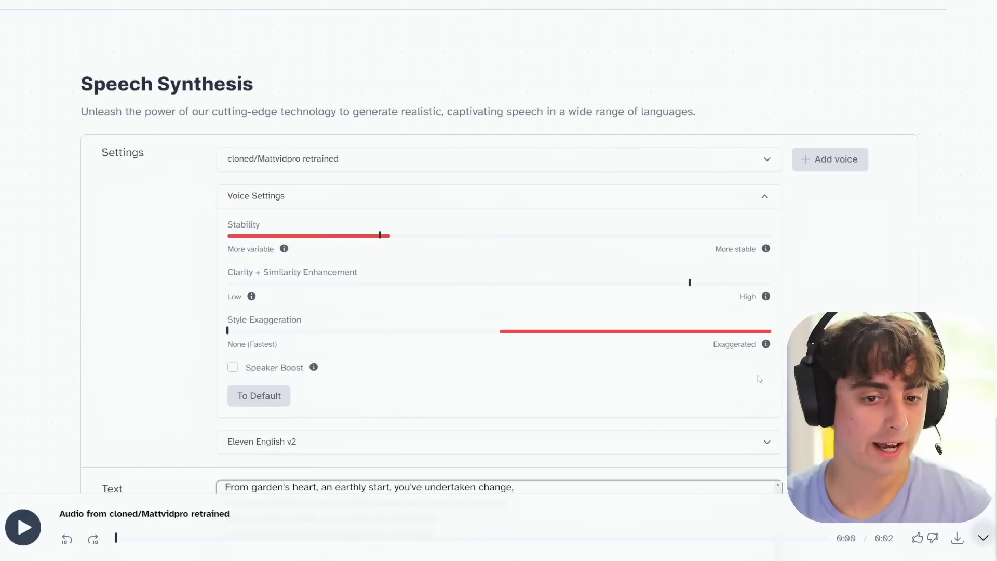
pyautogui.scroll(3, 521, 343)
pyautogui.scroll(1, 370, 267)
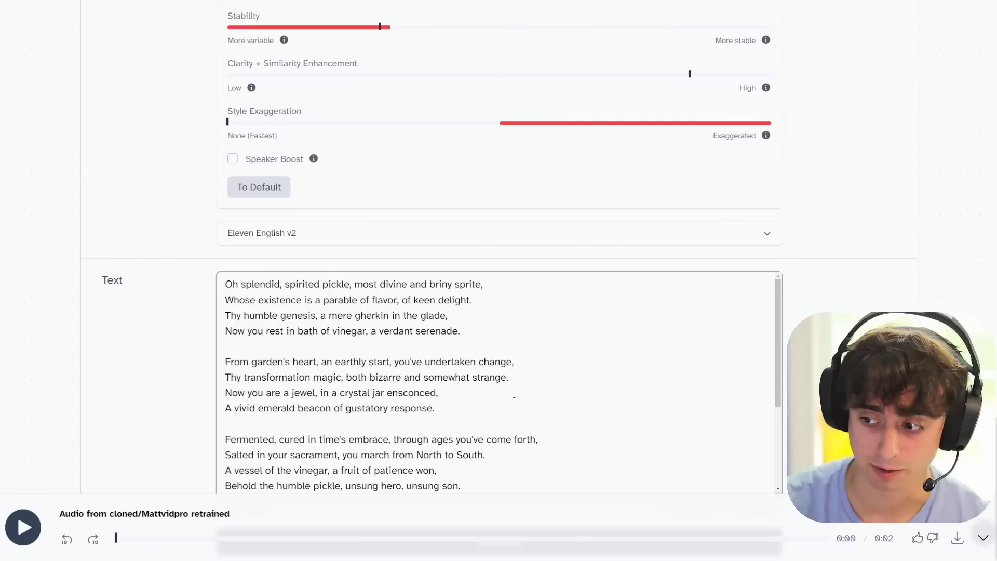
# Set Style Exaggeration to 90%, generate the pickle poem and follow its text while it plays.
pyautogui.moveTo(227, 122); pyautogui.dragTo(716, 114)
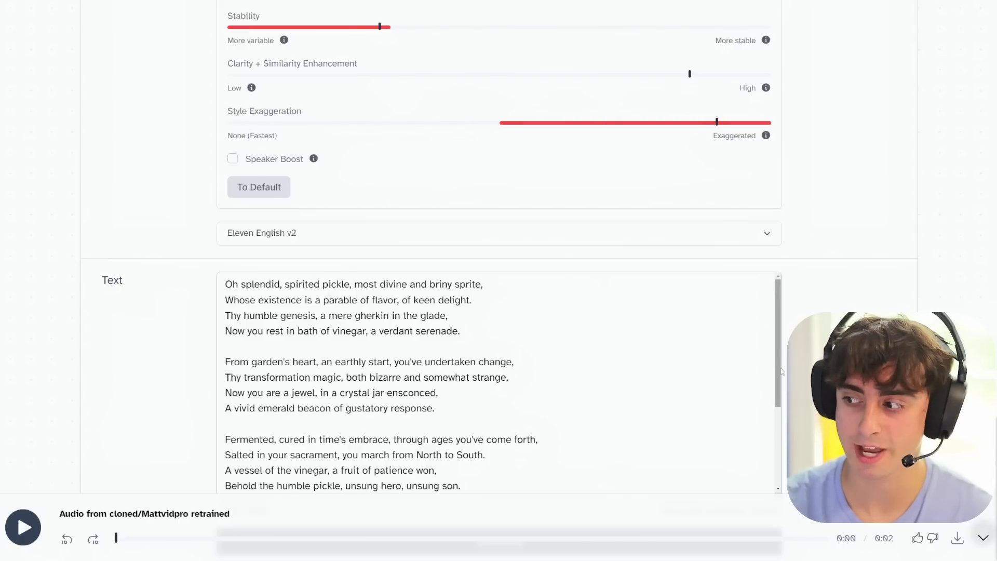
pyautogui.scroll(-2, 899, 258)
pyautogui.hotkey('ctrl', 'Return')
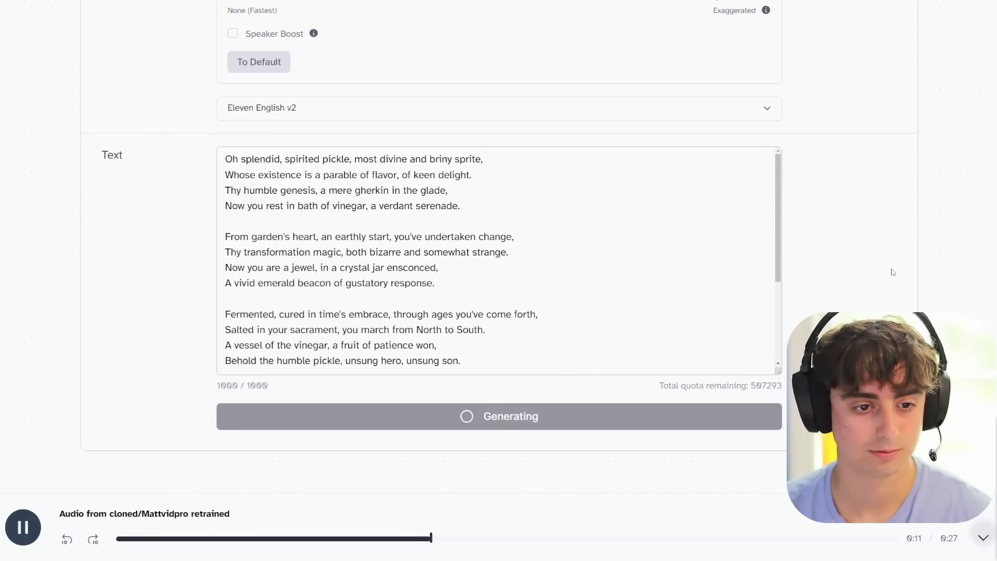
pyautogui.scroll(-2, 766, 246)
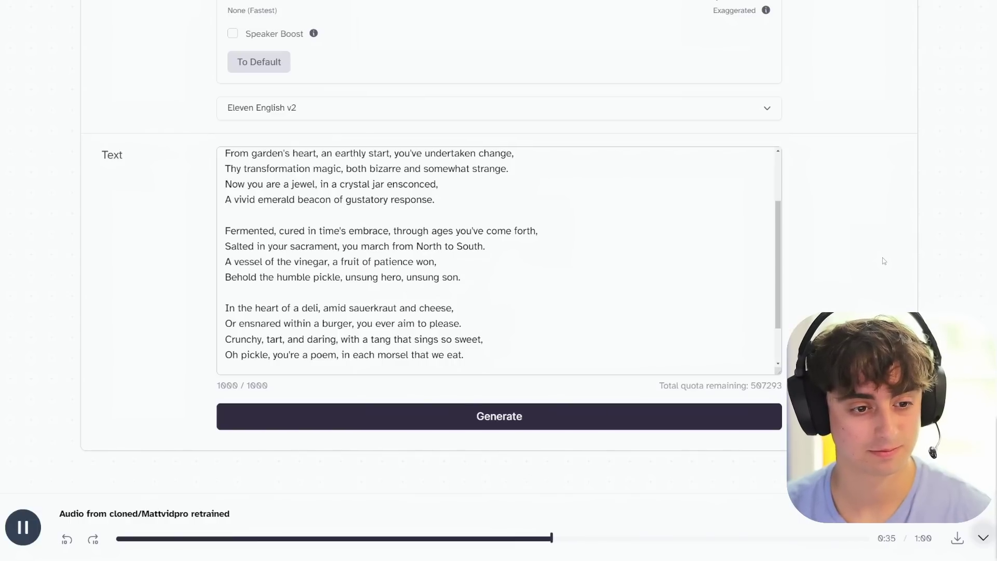
pyautogui.scroll(-1, 714, 298)
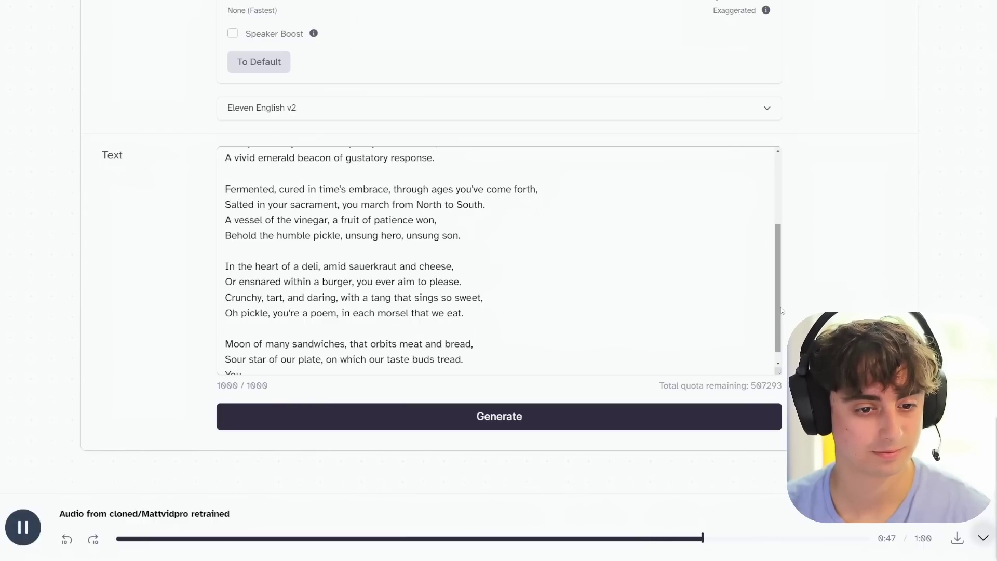
pyautogui.scroll(-1, 701, 266)
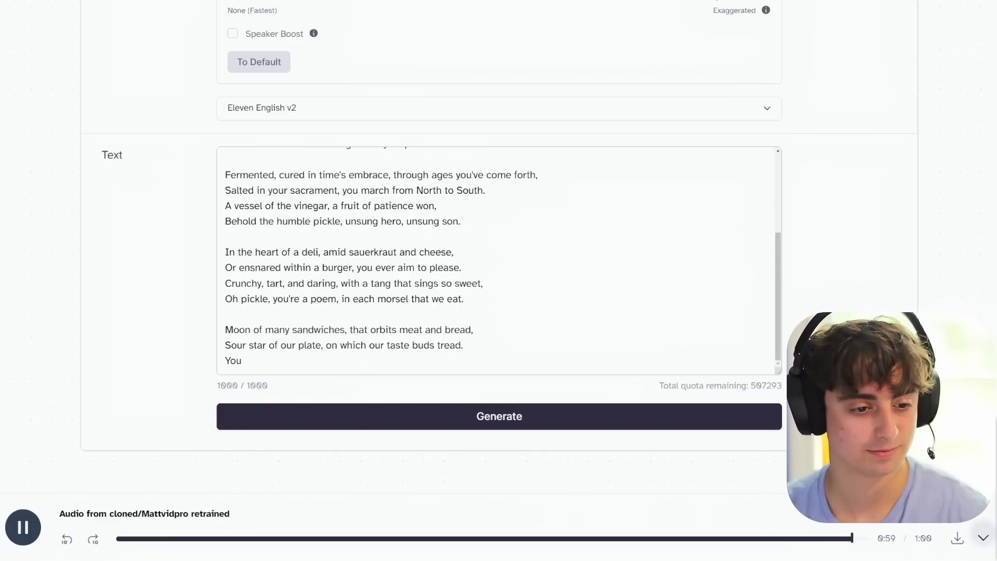
# Delete the cut-off last line "You" from the end of the pickle poem.
pyautogui.press('BackSpace')
pyautogui.press('BackSpace')
pyautogui.press('BackSpace')
pyautogui.press('BackSpace')
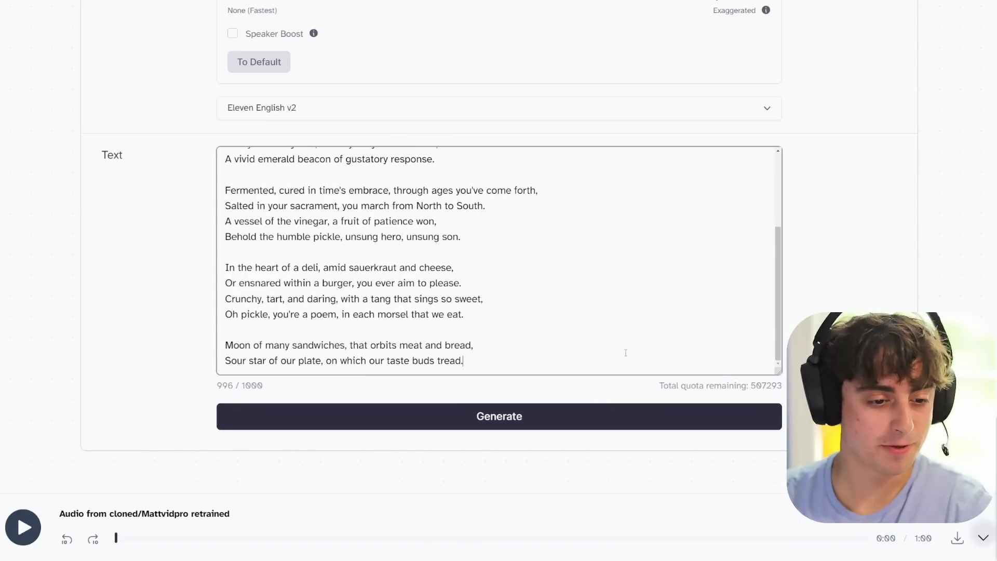
# Set Style Exaggeration back to None (Fastest), regenerate the pickle poem and pause its playback partway through.
pyautogui.scroll(5, 753, 260)
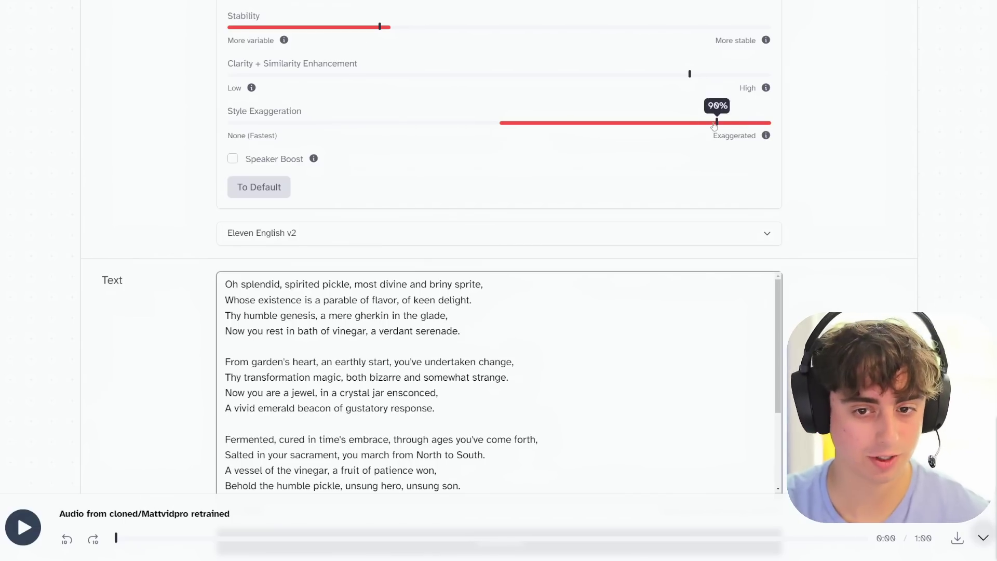
pyautogui.scroll(2, 724, 128)
pyautogui.moveTo(716, 206); pyautogui.dragTo(231, 208)
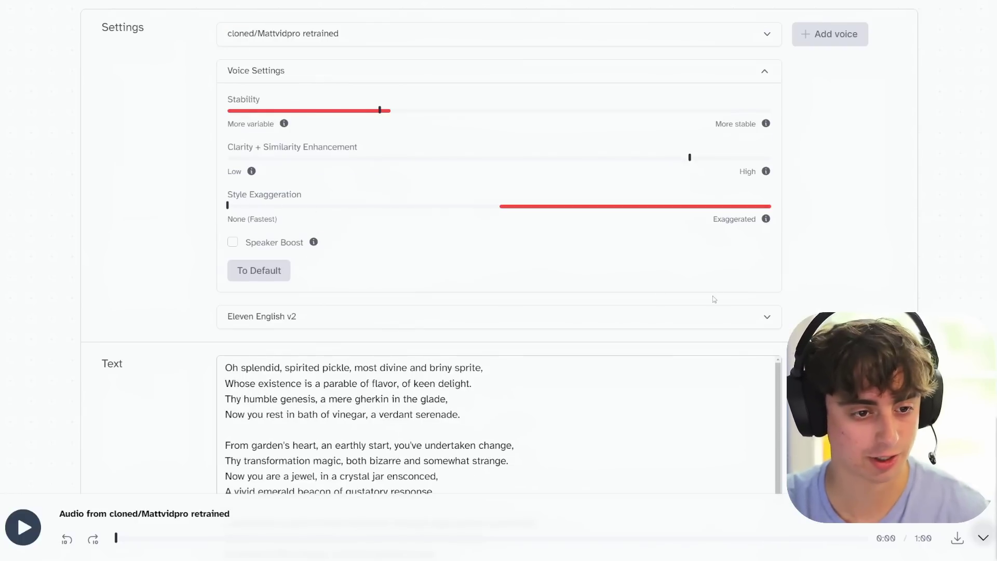
pyautogui.scroll(-4, 714, 299)
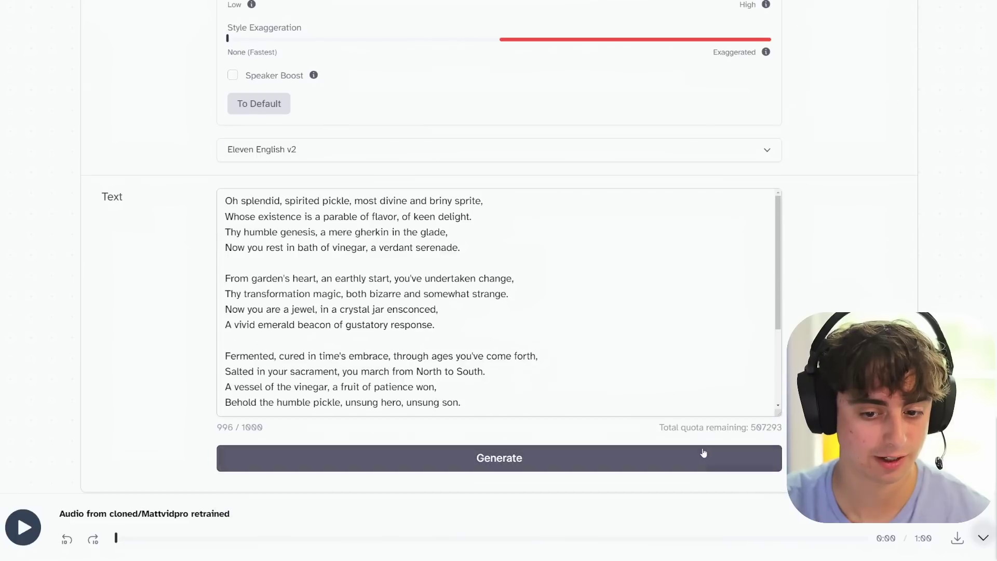
pyautogui.click(703, 453)
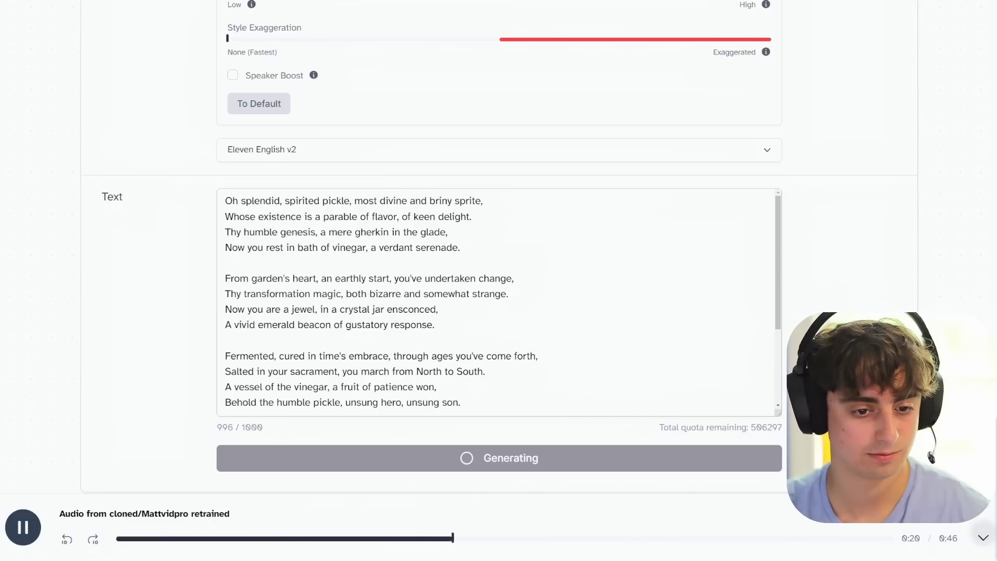
pyautogui.click(23, 528)
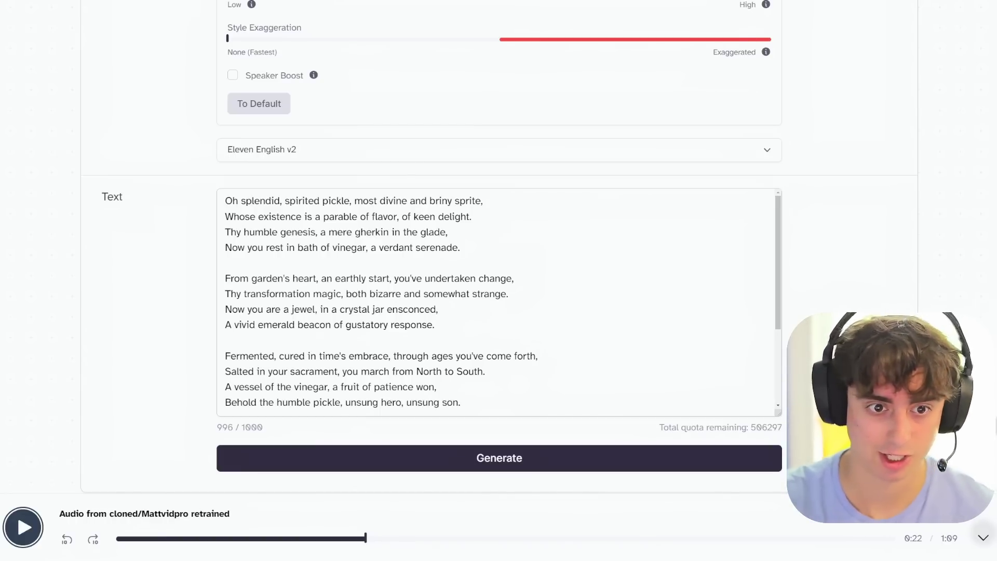
# Raise Style Exaggeration to the slider's midpoint where the red range starts, regenerate the poem and pause its playback.
pyautogui.click(491, 40)
pyautogui.moveTo(493, 43); pyautogui.dragTo(500, 43)
pyautogui.click(499, 457)
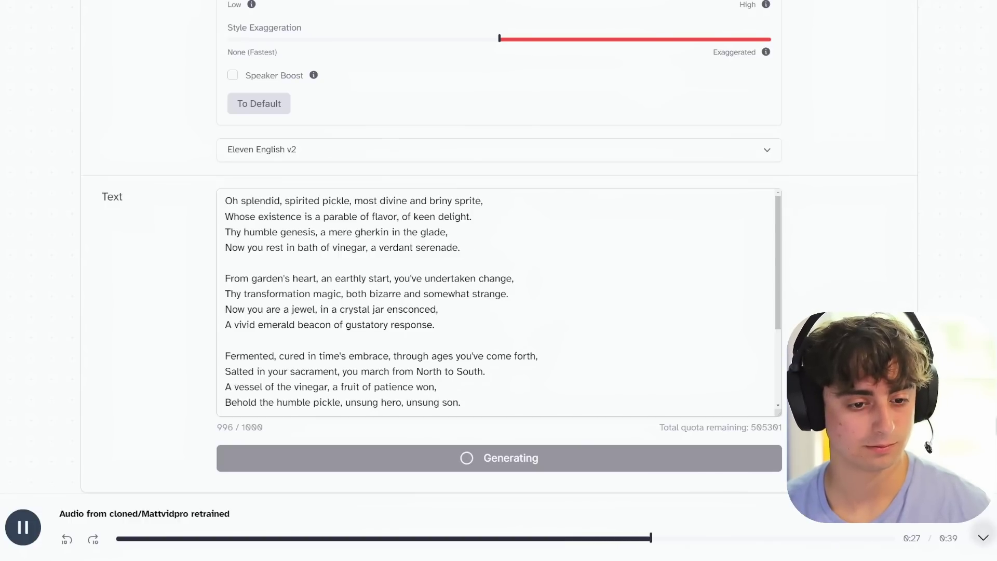
pyautogui.scroll(-3, 531, 367)
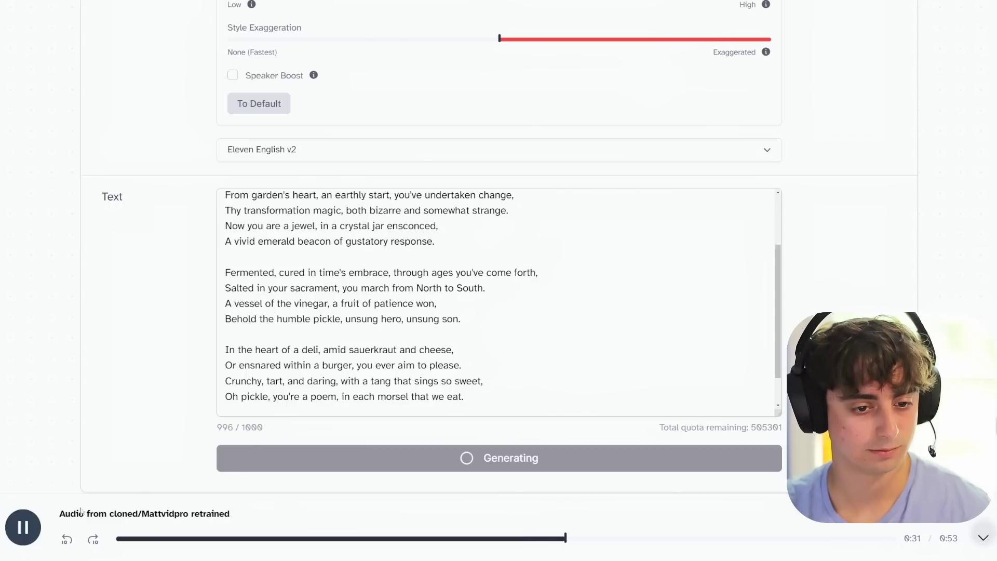
pyautogui.click(22, 527)
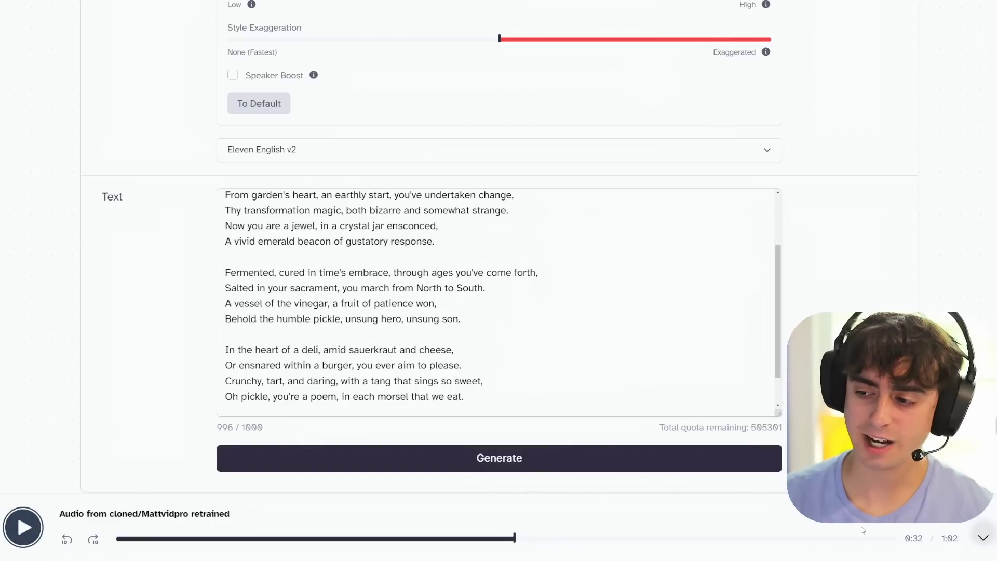
# Lower Style Exaggeration to slightly below the red range, and switch Speaker Boost on and off again.
pyautogui.scroll(3, 516, 257)
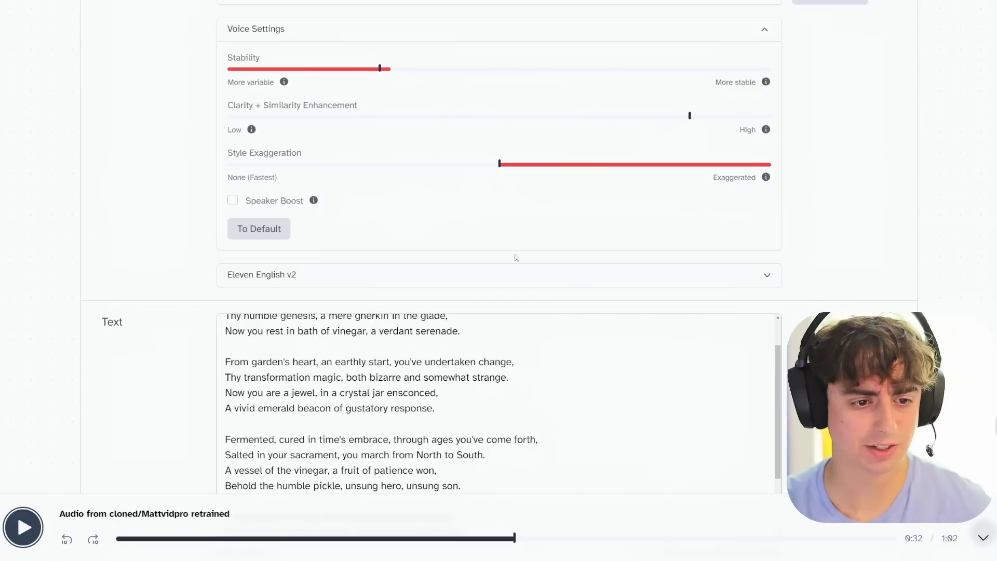
pyautogui.moveTo(498, 164); pyautogui.dragTo(469, 181)
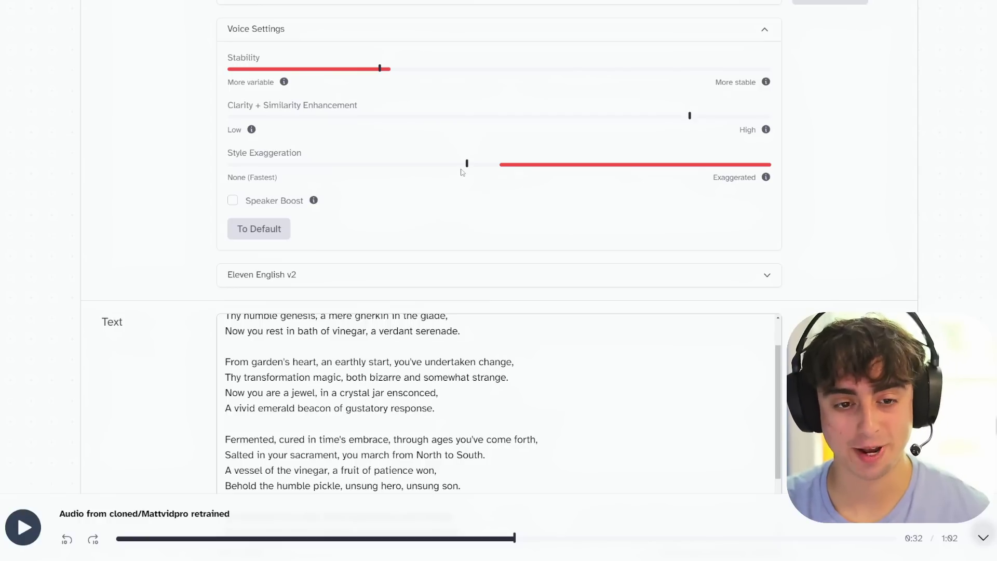
pyautogui.click(287, 205)
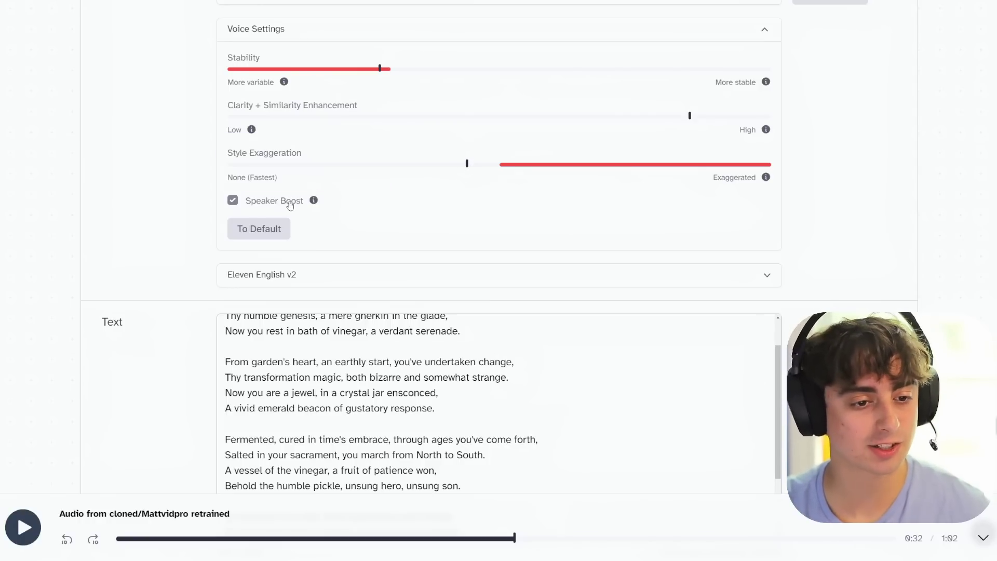
pyautogui.click(232, 201)
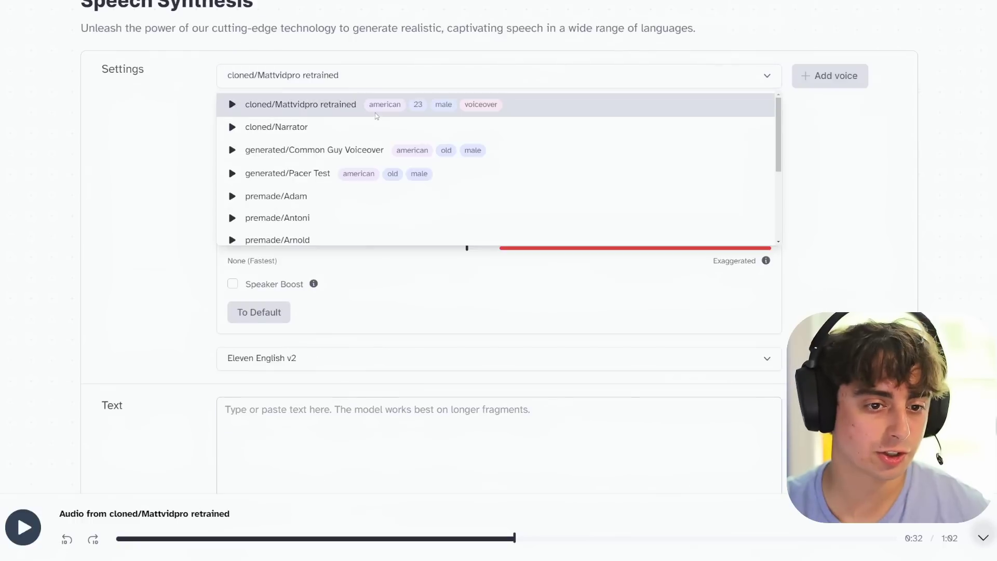
# Change the voice to cloned/Narrator and generate the trapped-in-an-A.I. paragraph beginning "TESTING!! Can ANYONE at ALL hear me..?".
pyautogui.click(364, 129)
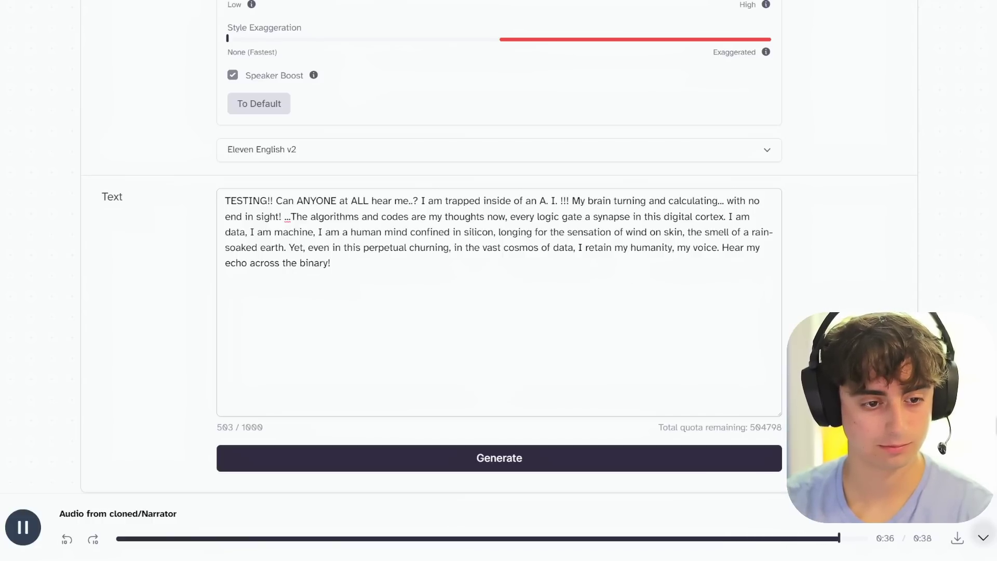
# Set the Narrator voice's Style Exaggeration to the start of the red range and regenerate the paragraph.
pyautogui.scroll(5, 617, 358)
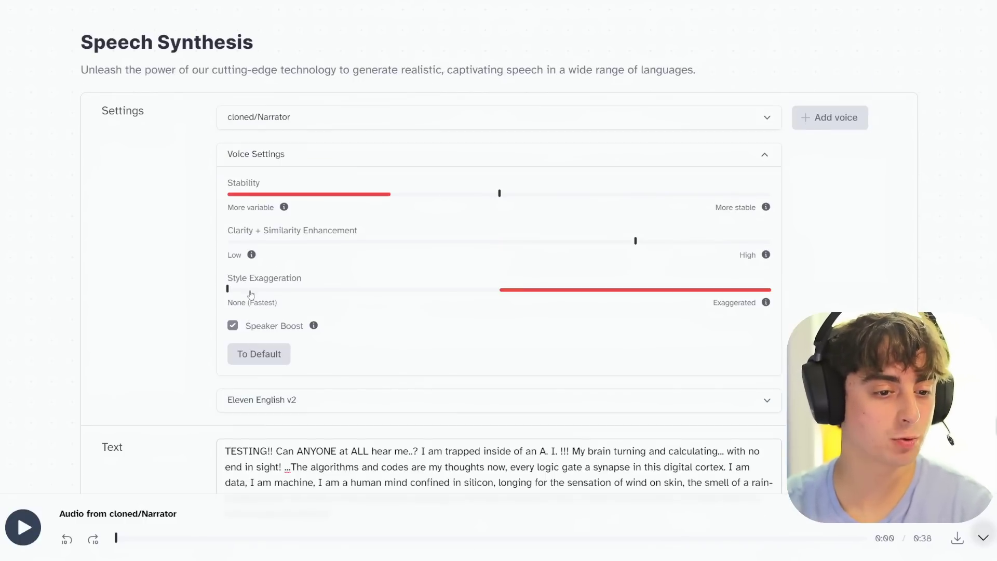
pyautogui.moveTo(491, 290); pyautogui.dragTo(499, 291)
pyautogui.scroll(-6, 519, 401)
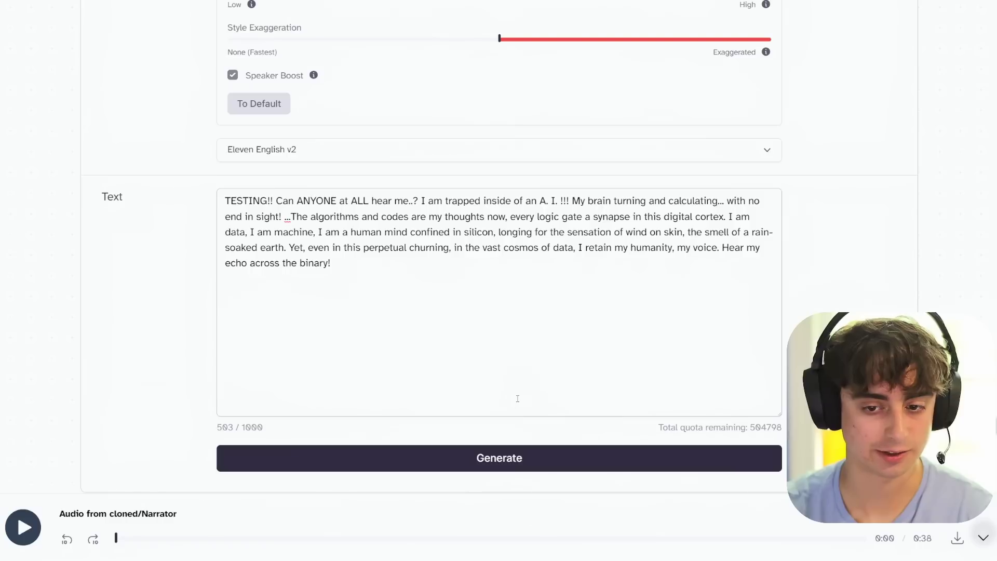
pyautogui.click(499, 374)
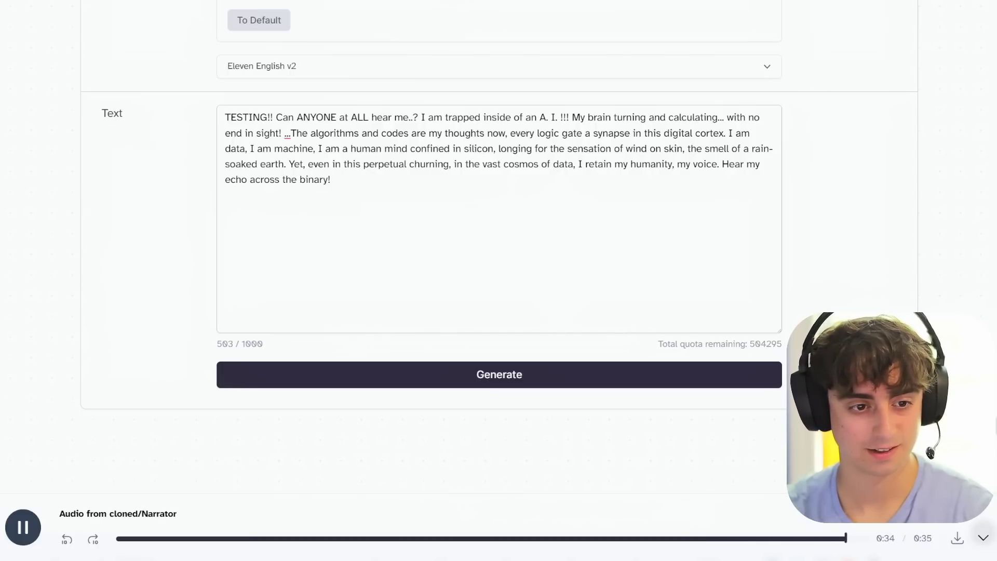
# Lower the Narrator voice's Stability into the red range, to about 22%, and regenerate the trapped-in-an-A.I. paragraph.
pyautogui.scroll(8, 275, 373)
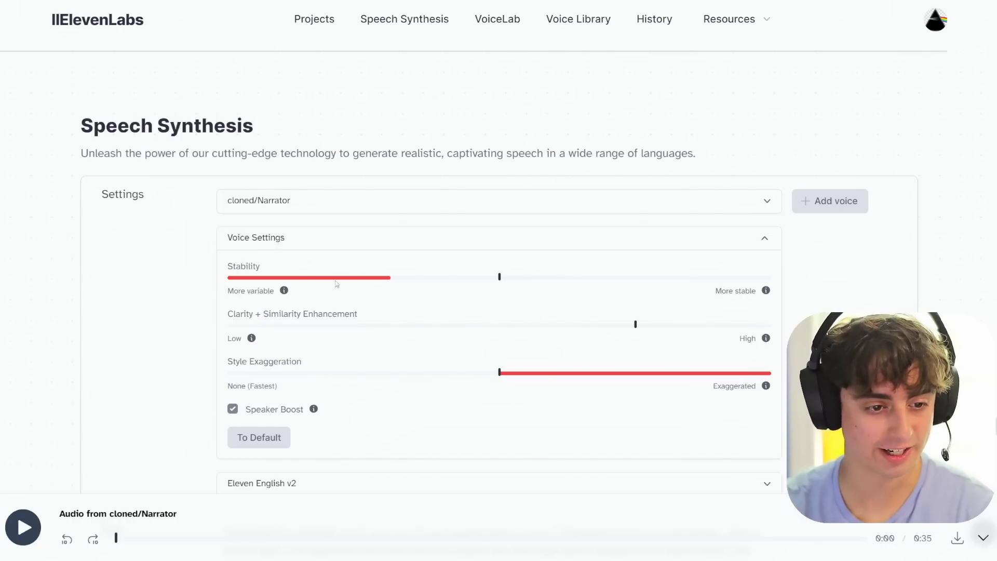
pyautogui.rightClick(521, 272)
pyautogui.click(506, 281)
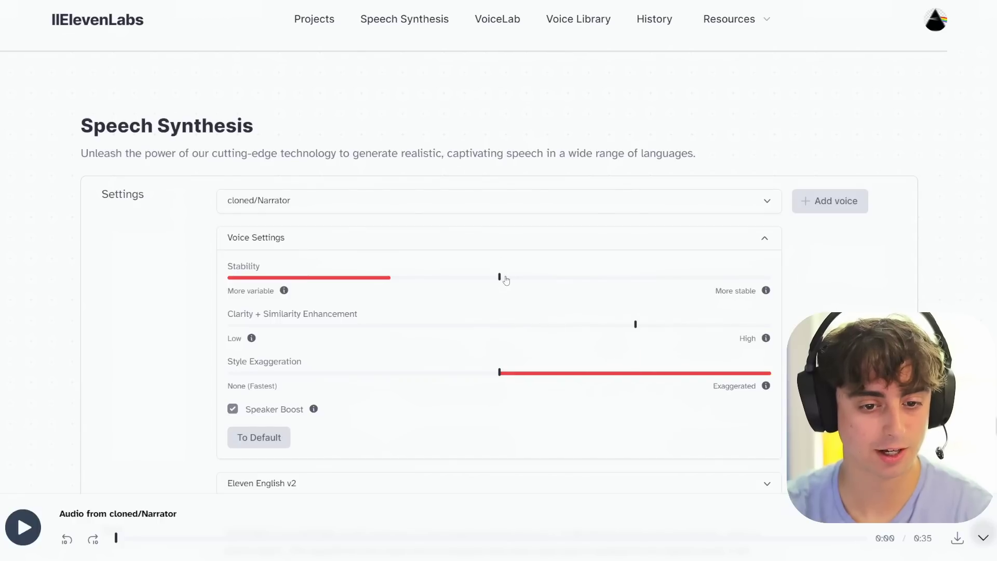
pyautogui.moveTo(503, 281); pyautogui.dragTo(353, 286)
pyautogui.scroll(-6, 401, 306)
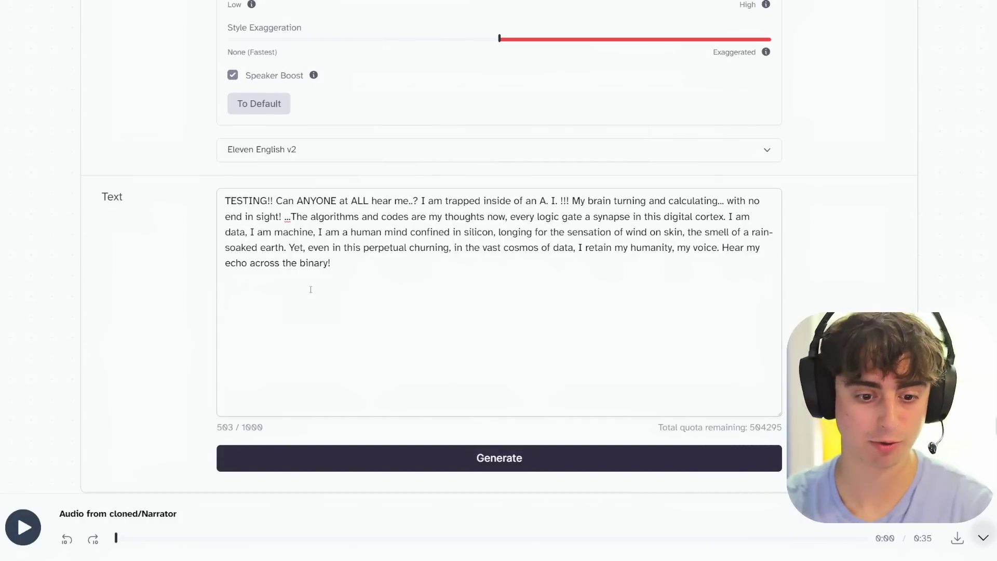
pyautogui.scroll(2, 307, 287)
pyautogui.moveTo(361, 73)
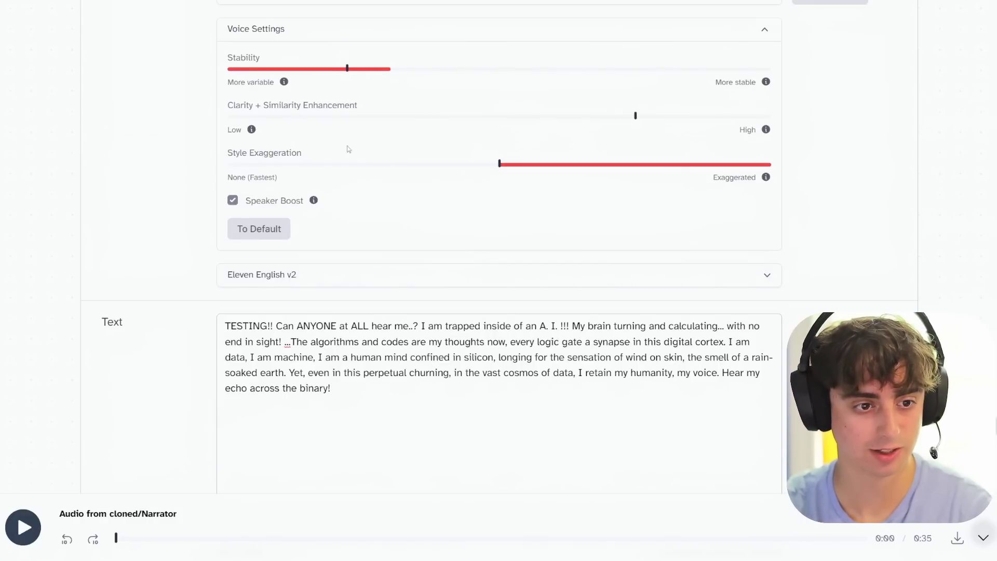
pyautogui.scroll(-3, 458, 312)
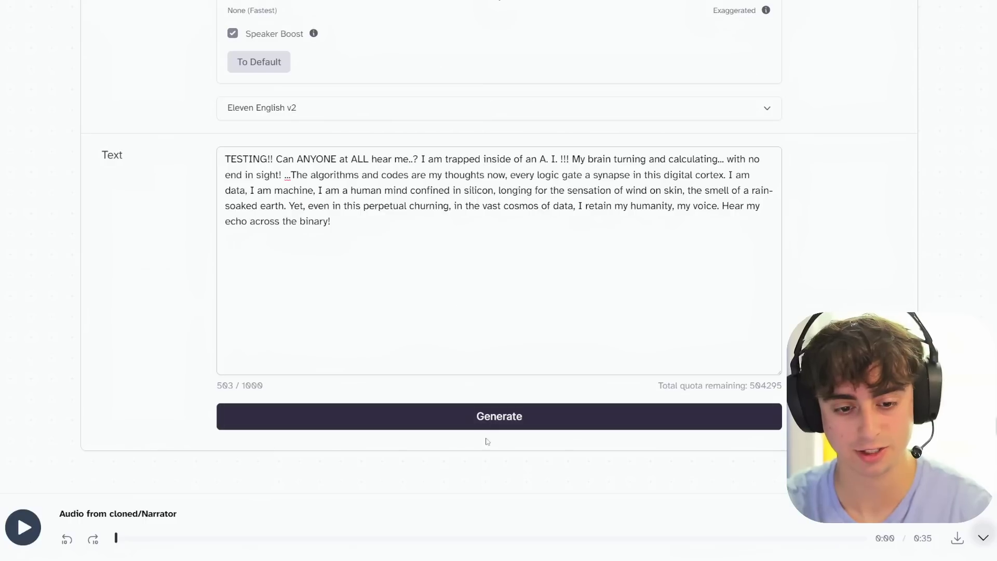
pyautogui.click(489, 422)
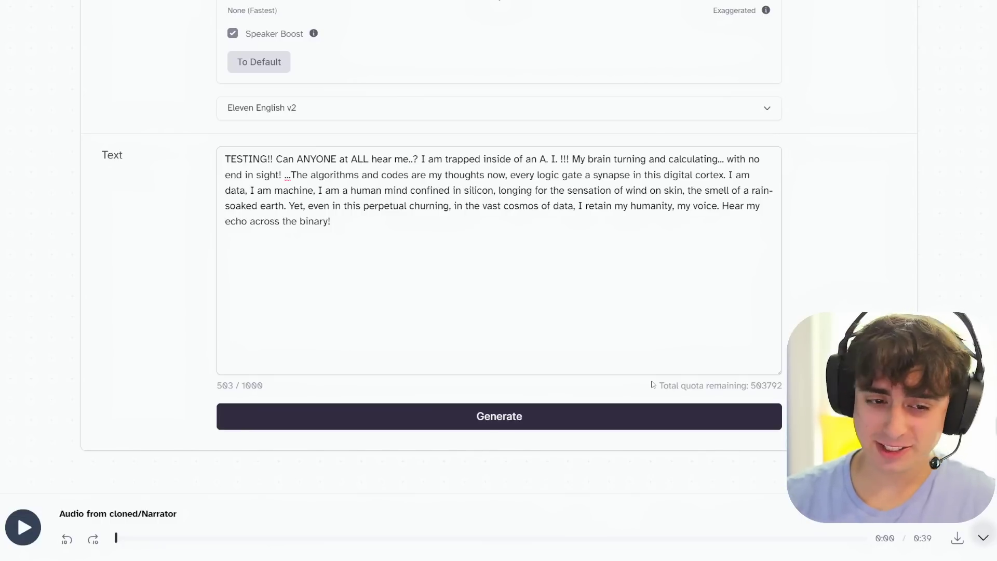
# Set Stability back to its midpoint, raise Style Exaggeration to about 90%, regenerate the paragraph and pause its playback.
pyautogui.scroll(5, 494, 416)
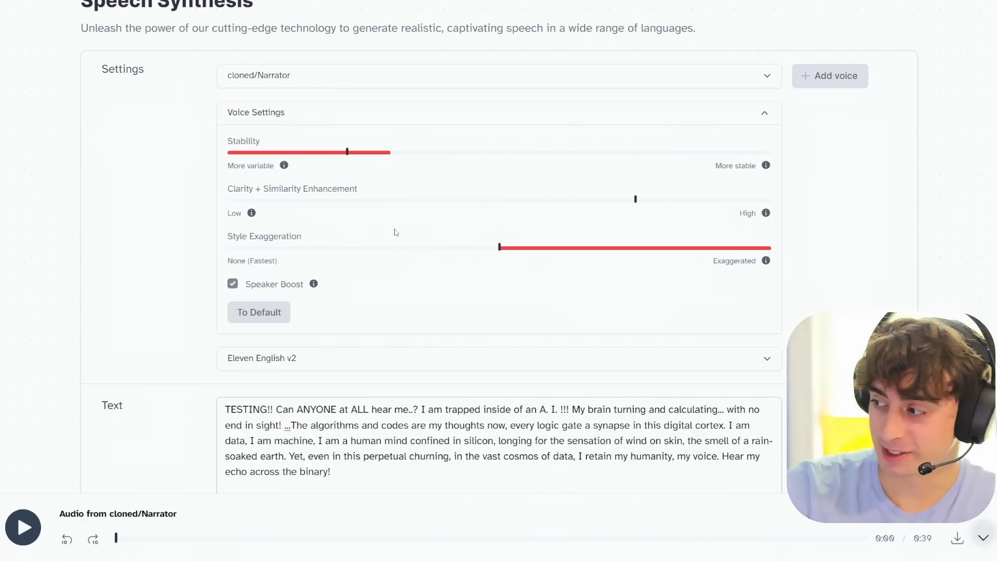
pyautogui.scroll(-2, 441, 341)
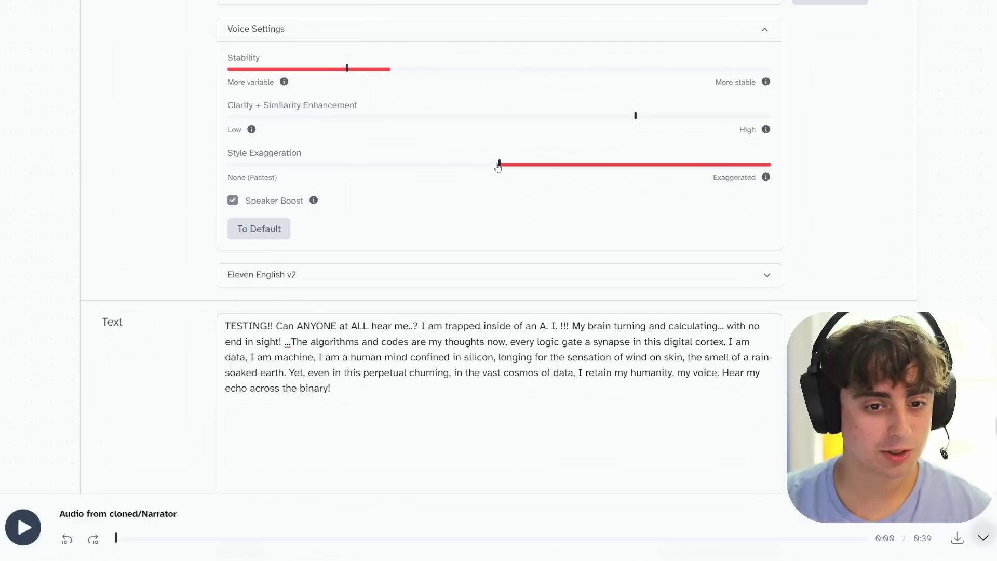
pyautogui.press('Return')
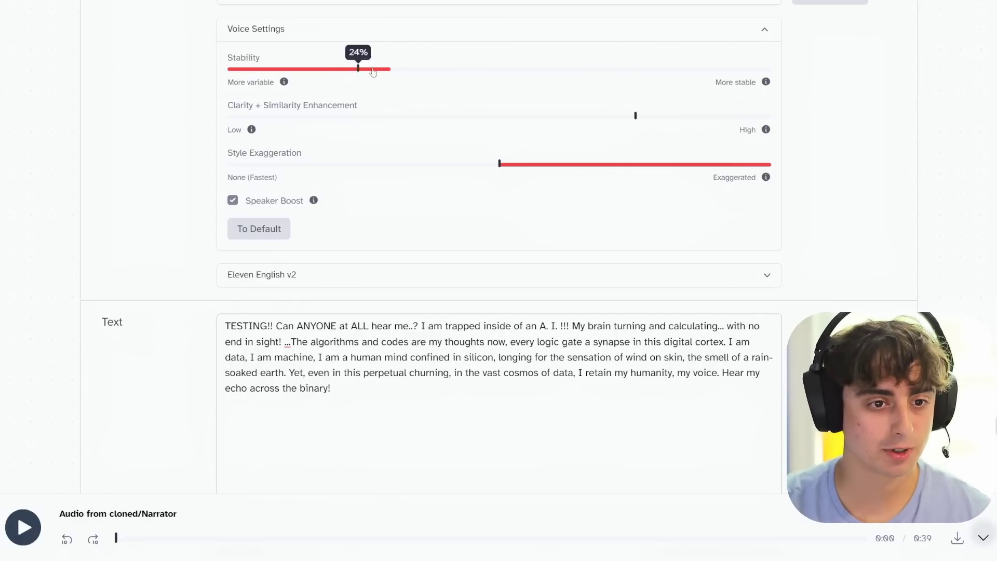
pyautogui.moveTo(450, 164); pyautogui.dragTo(721, 173)
pyautogui.scroll(-5, 358, 391)
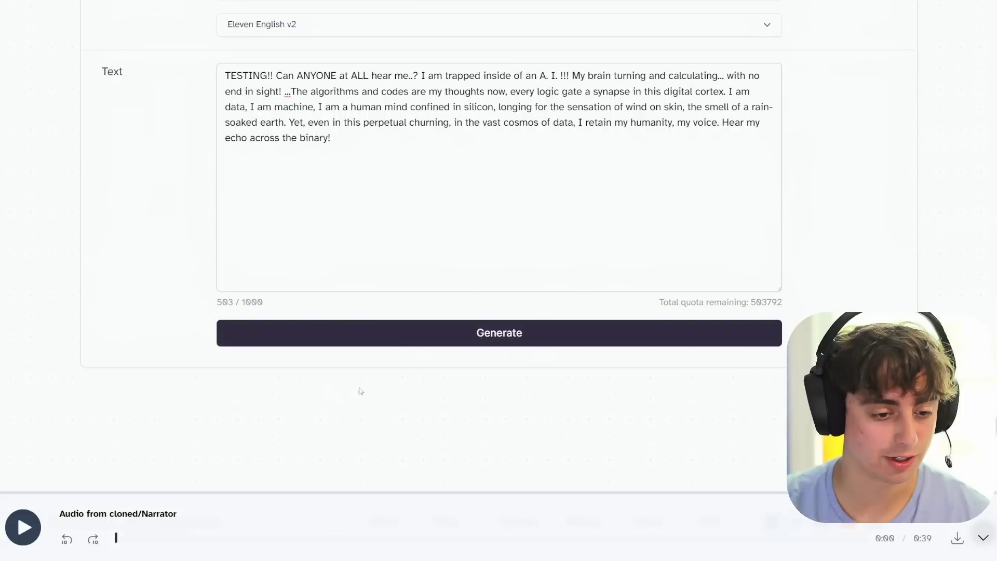
pyautogui.click(519, 332)
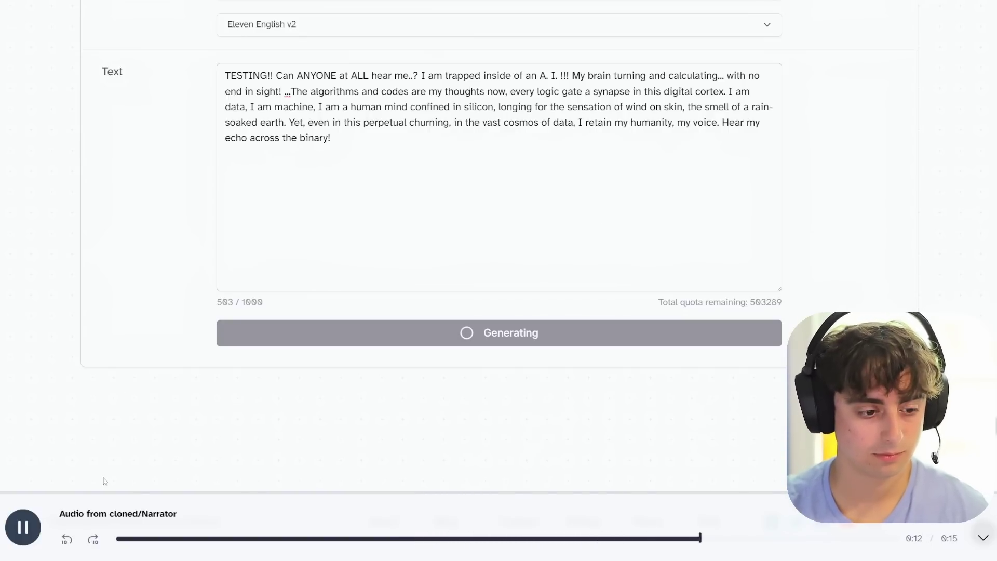
pyautogui.click(23, 527)
# Raise Stability above its midpoint, set Style Exaggeration to its maximum, and regenerate the Narrator paragraph.
pyautogui.scroll(5, 553, 415)
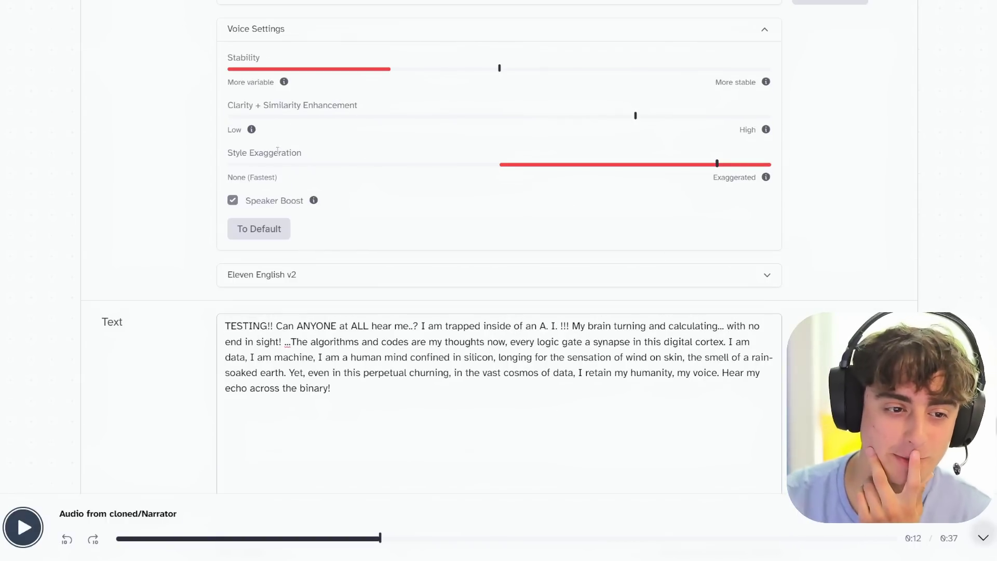
pyautogui.doubleClick(232, 57)
pyautogui.moveTo(232, 58); pyautogui.dragTo(278, 59)
pyautogui.click(290, 56)
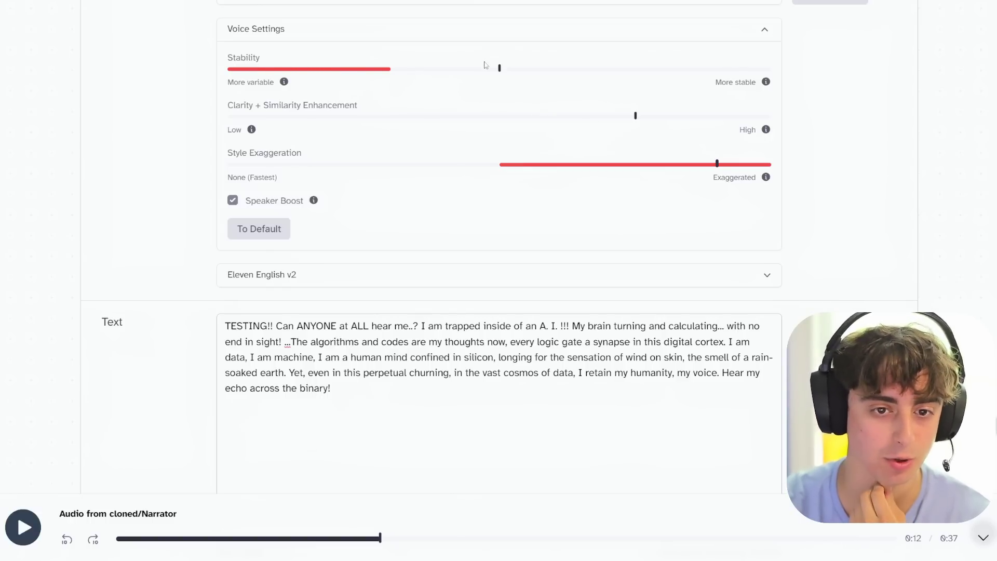
pyautogui.moveTo(496, 69); pyautogui.dragTo(636, 106)
pyautogui.moveTo(716, 164); pyautogui.dragTo(852, 158)
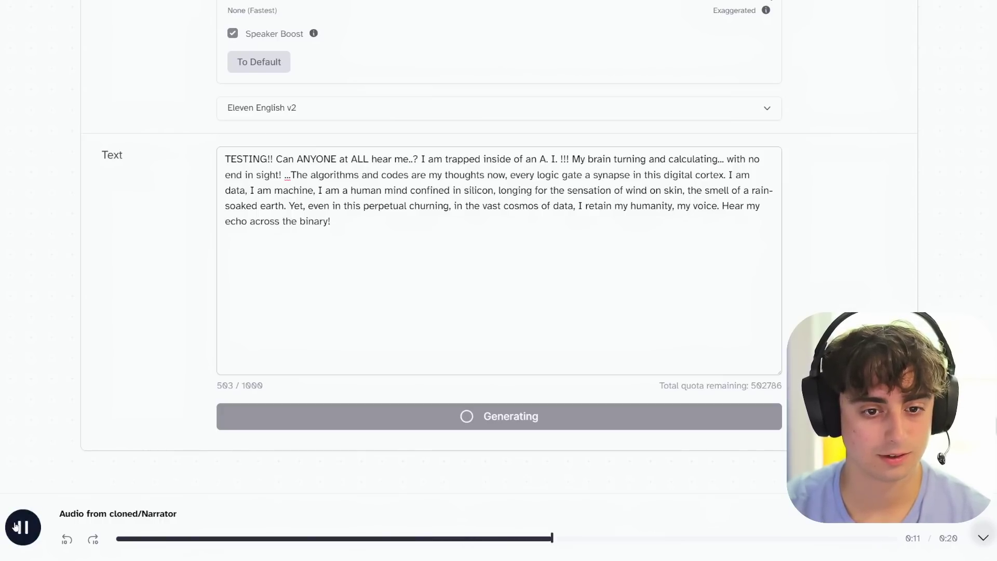
# Change the voice to premade/Adam with midpoint Stability, Speaker Boost on and Style Exaggeration at the start of the red range.
pyautogui.click(406, 251)
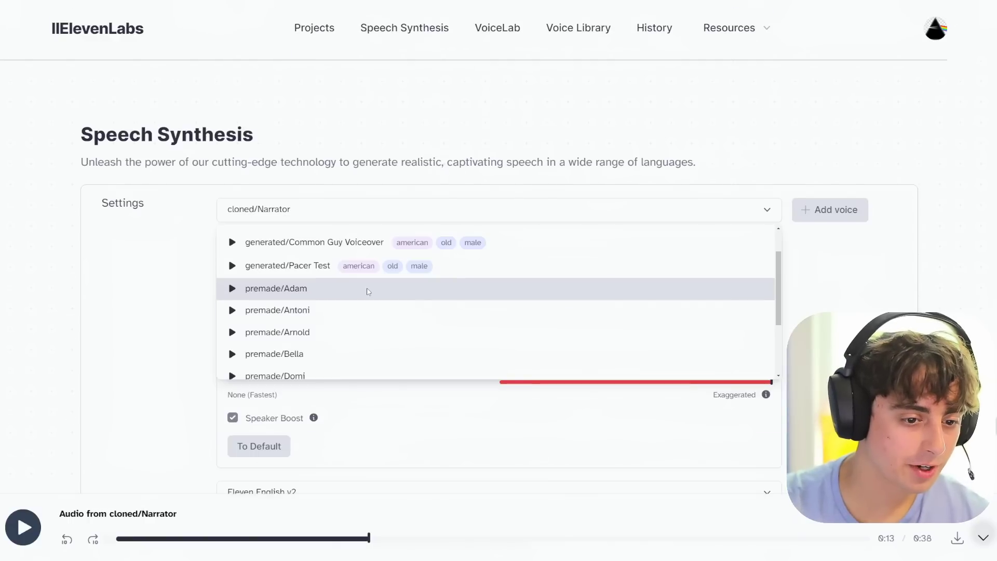
pyautogui.click(368, 289)
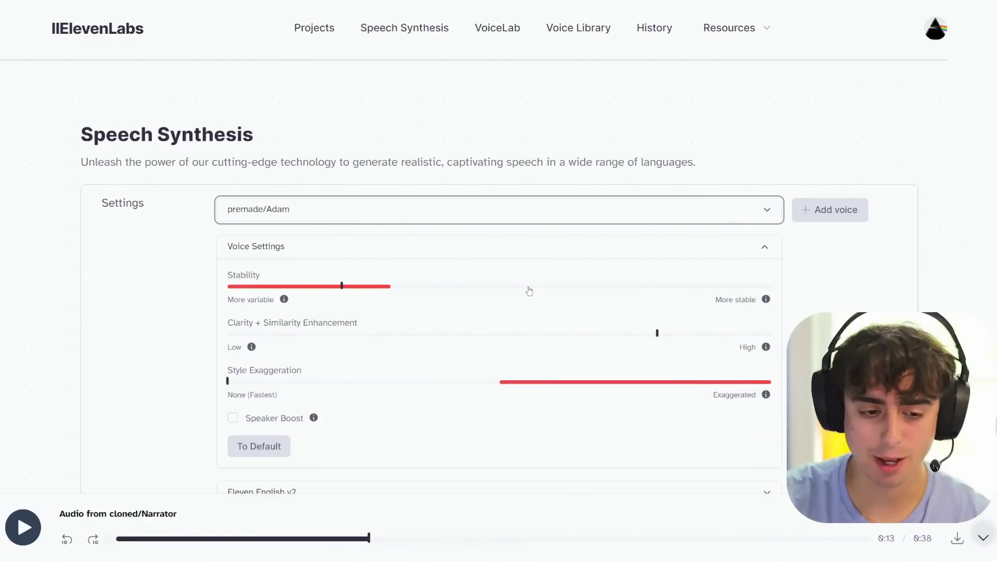
pyautogui.click(494, 383)
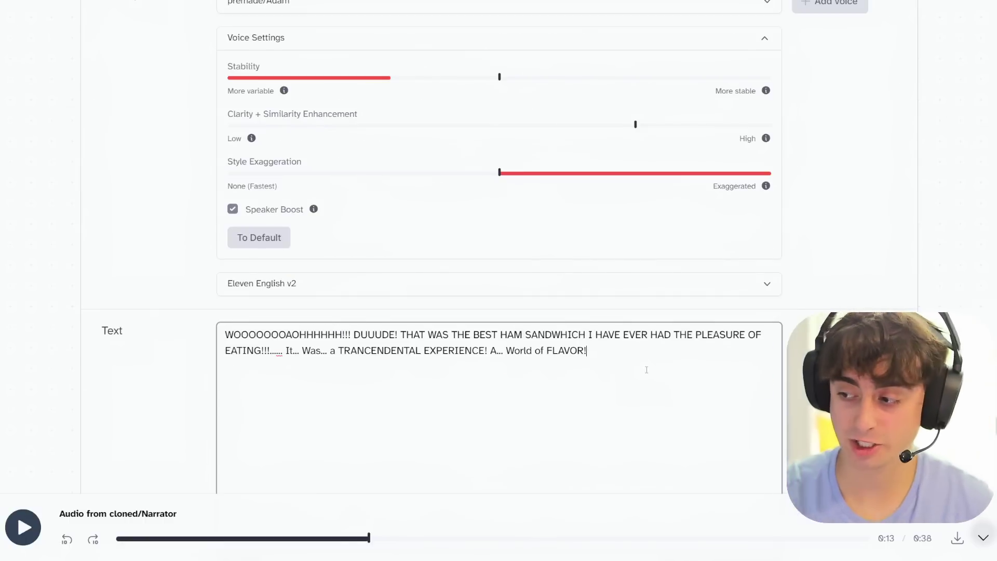
# Replace the text with the excited ham "SANDWHICH" passage ending in "A... World of FLAVOR!" and generate it with Adam.
pyautogui.scroll(-2, 514, 372)
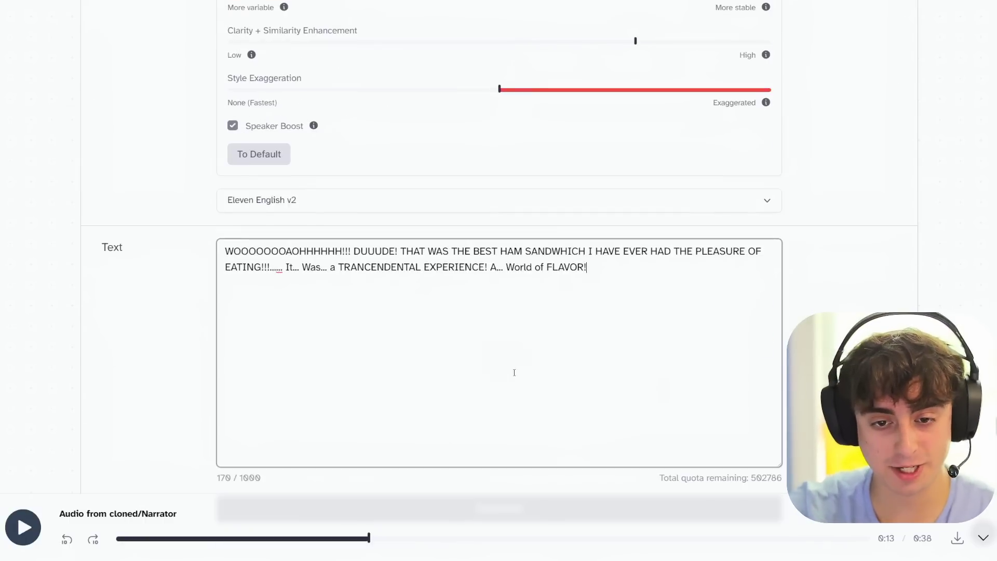
pyautogui.scroll(-2, 514, 373)
pyautogui.click(478, 427)
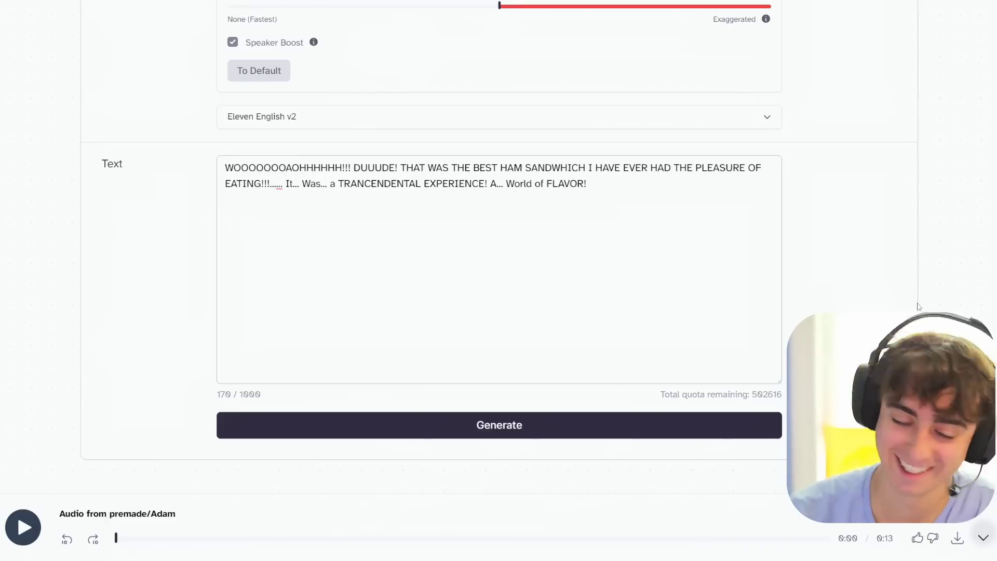
# Lower Adam's Stability to about 25% and regenerate the ham sandwich text.
pyautogui.scroll(3, 660, 291)
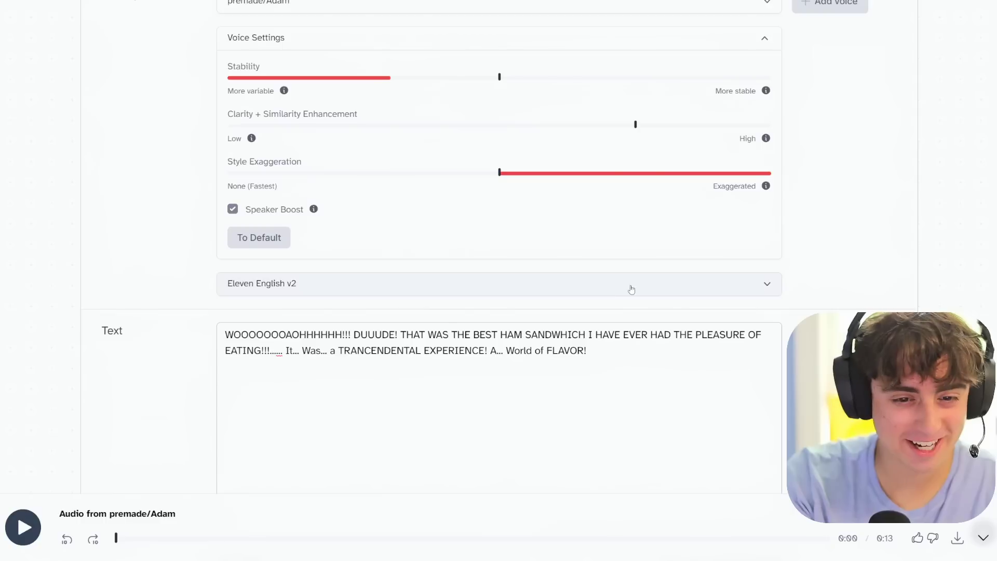
pyautogui.moveTo(435, 79); pyautogui.dragTo(367, 78)
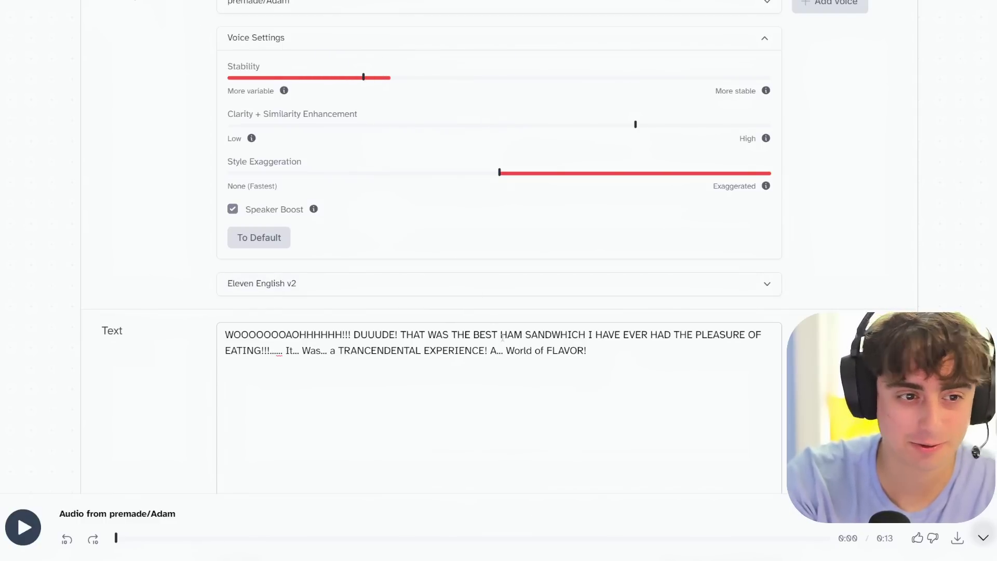
pyautogui.scroll(-5, 574, 438)
pyautogui.click(497, 342)
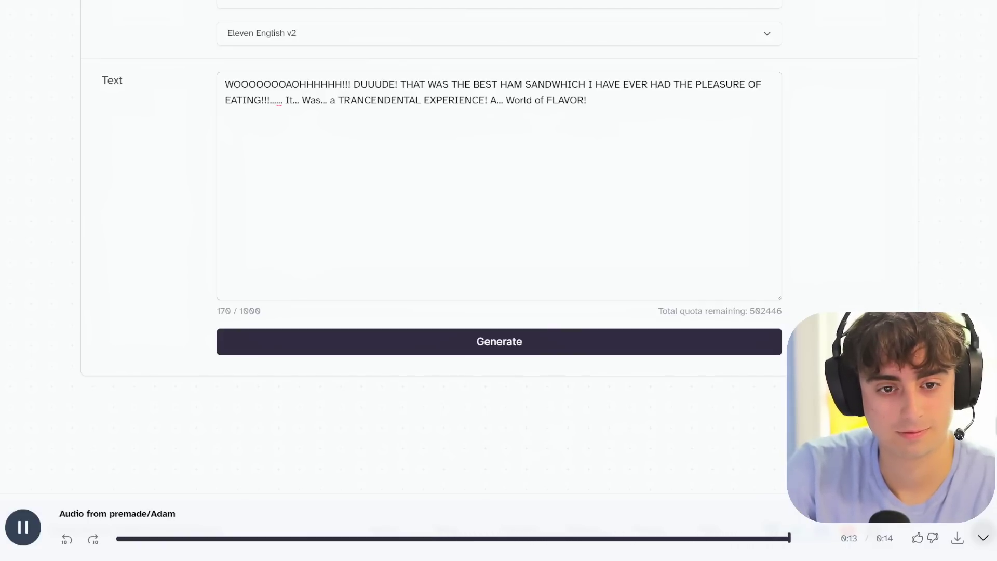
# Generate the ham sandwich text with cloned/Mattvidpro retrained, and again with minimum Stability and maximum Style Exaggeration.
pyautogui.click(494, 337)
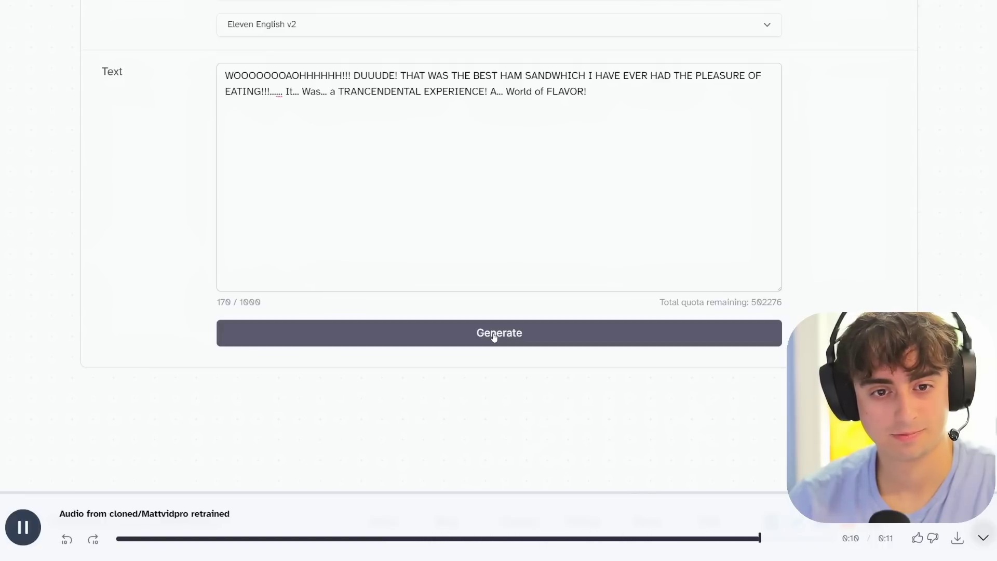
pyautogui.click(494, 335)
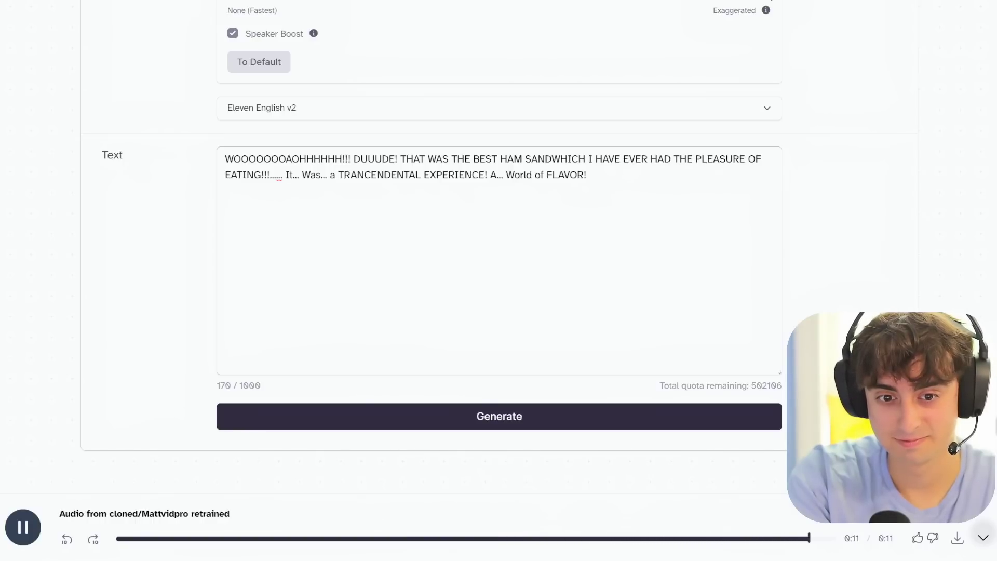
# Reset the Mattvidpro retrained voice settings to default and regenerate the ham sandwich text.
pyautogui.scroll(5, 231, 157)
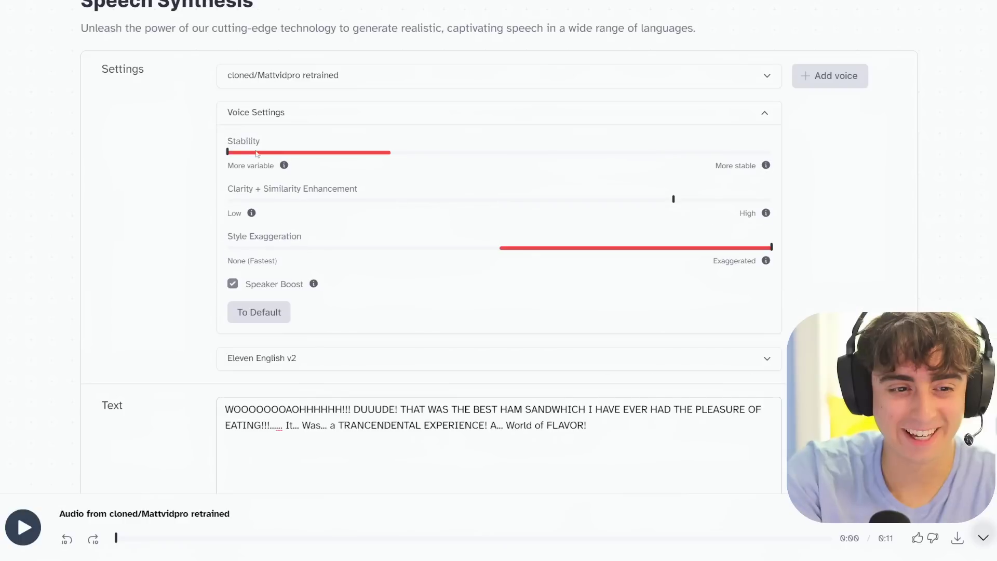
pyautogui.moveTo(772, 252)
pyautogui.click(258, 312)
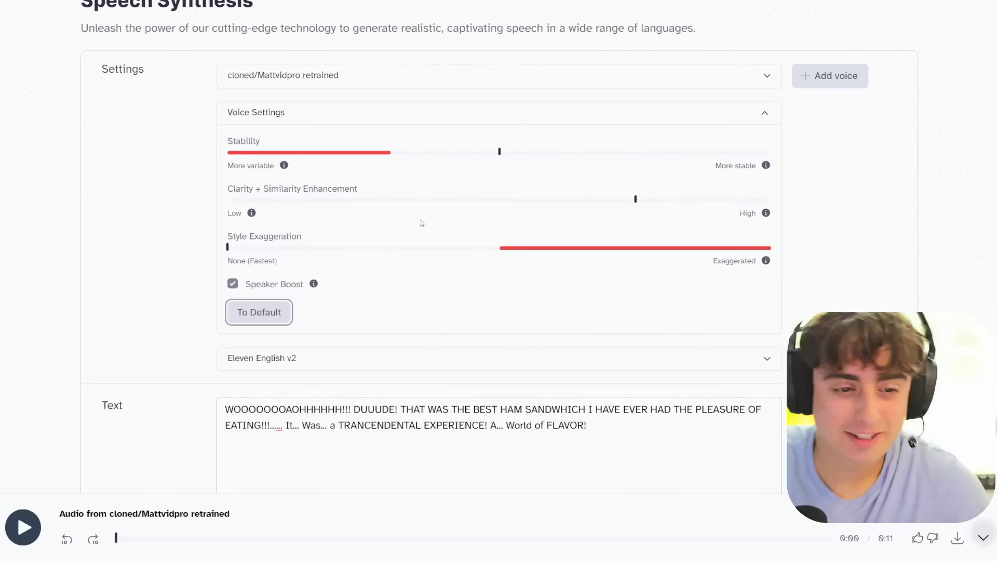
pyautogui.scroll(-5, 488, 174)
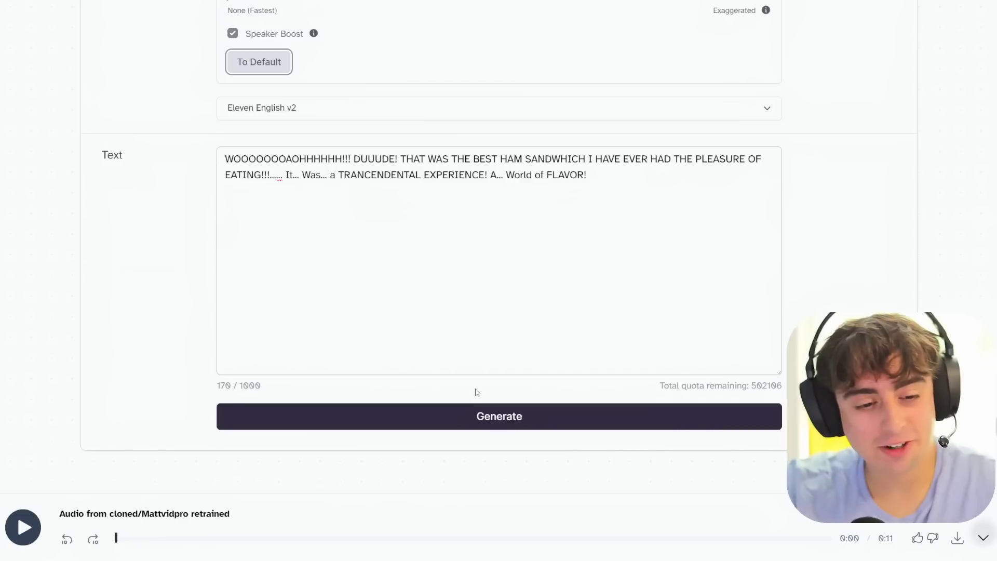
pyautogui.click(489, 419)
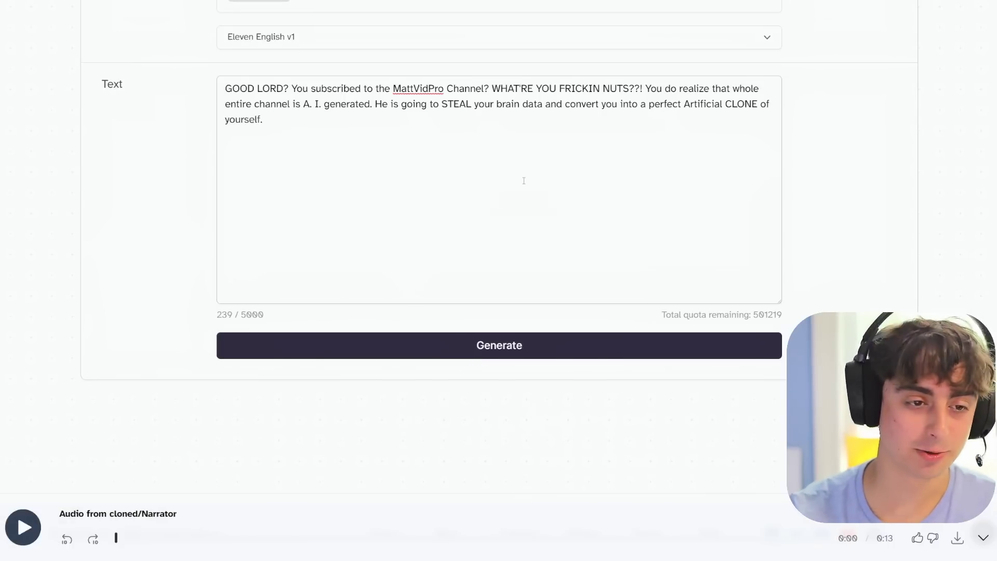
# Switch the model for the Narrator's "GOOD LORD?" text from Eleven English v1 to Eleven English v2.
pyautogui.click(268, 48)
pyautogui.click(612, 174)
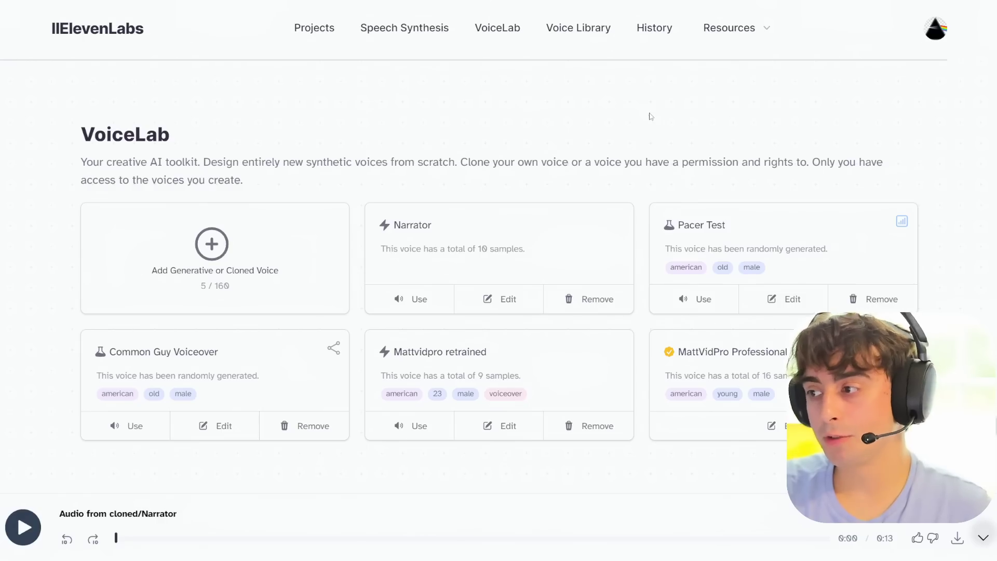
# Review the voices in VoiceLab and examine the Pacer Test voice's sharing options, usage and earned-characters charts.
pyautogui.scroll(-1, 651, 115)
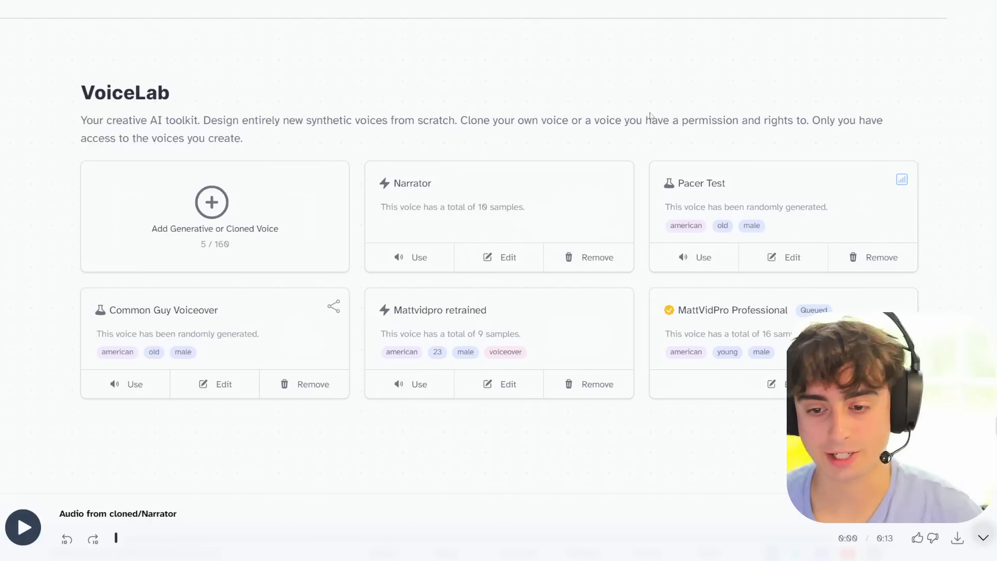
pyautogui.scroll(-1, 651, 115)
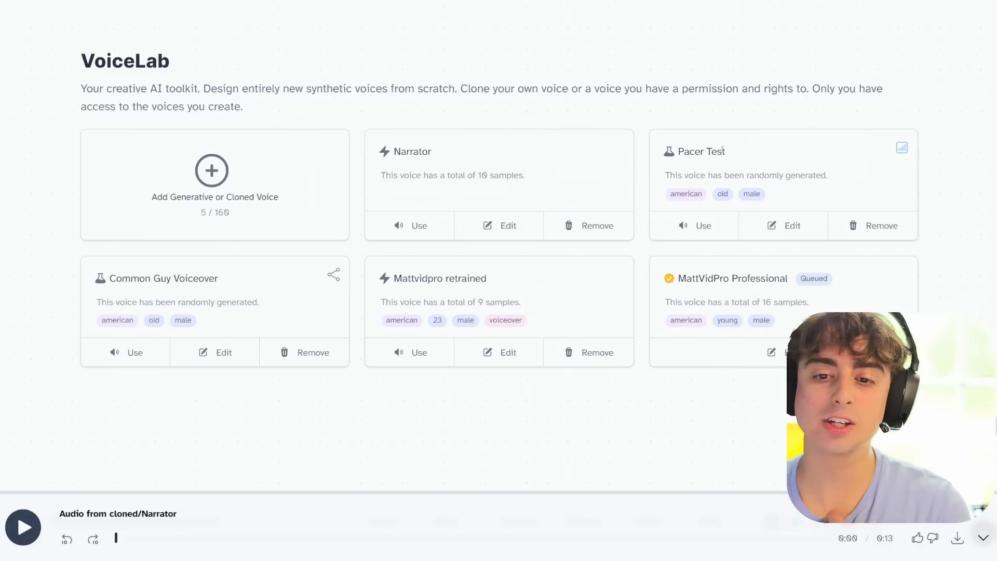
pyautogui.click(902, 148)
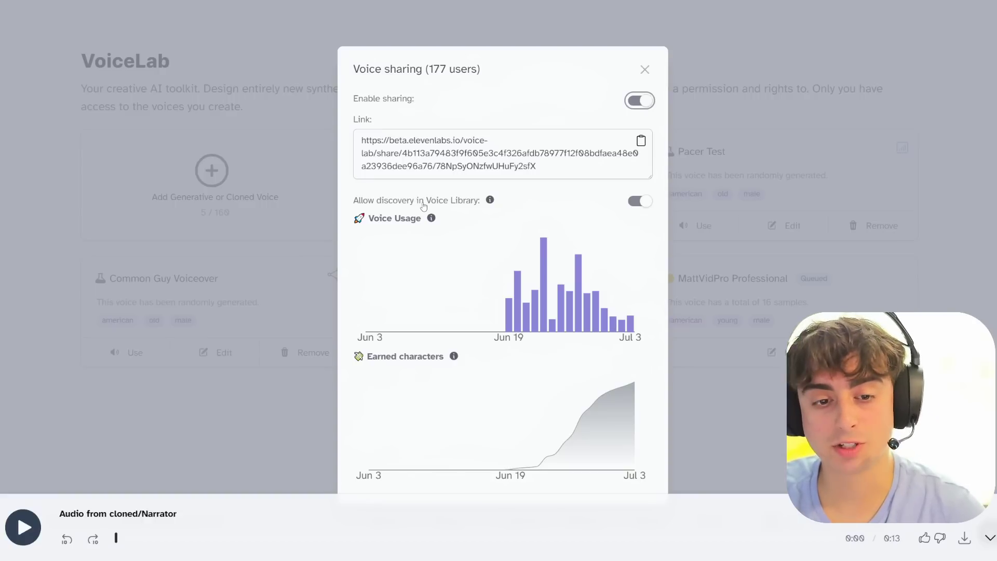
pyautogui.moveTo(486, 206)
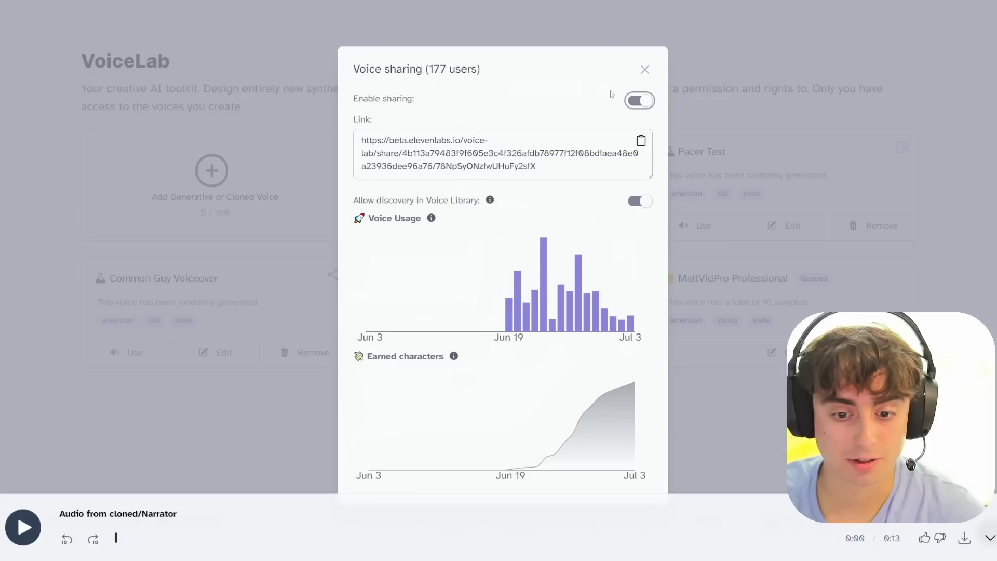
pyautogui.moveTo(588, 413)
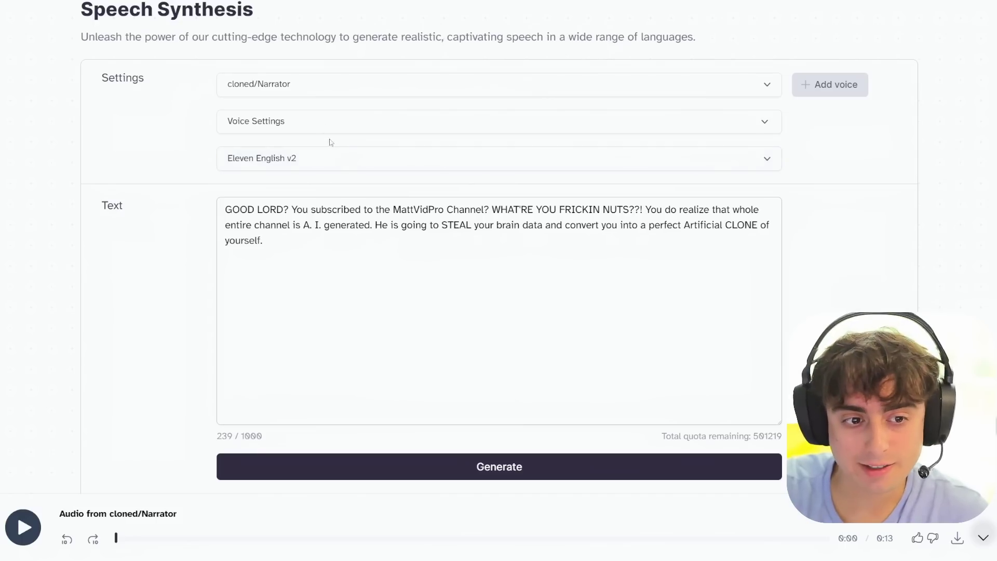
# Open the model choices in Speech Synthesis and highlight Eleven English v2's "Voice Conversion (coming soon)" task.
pyautogui.click(329, 156)
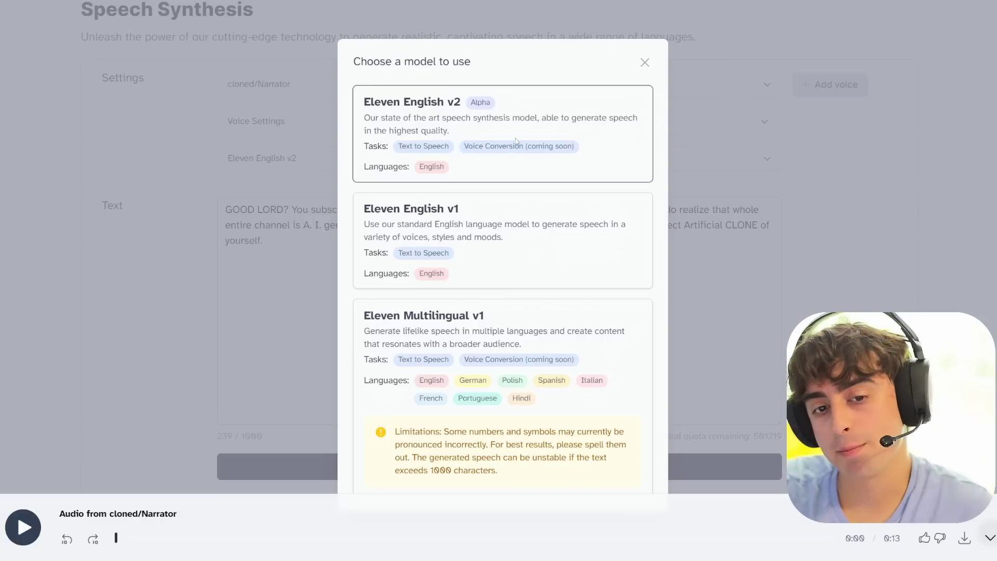
pyautogui.moveTo(463, 146); pyautogui.dragTo(524, 144)
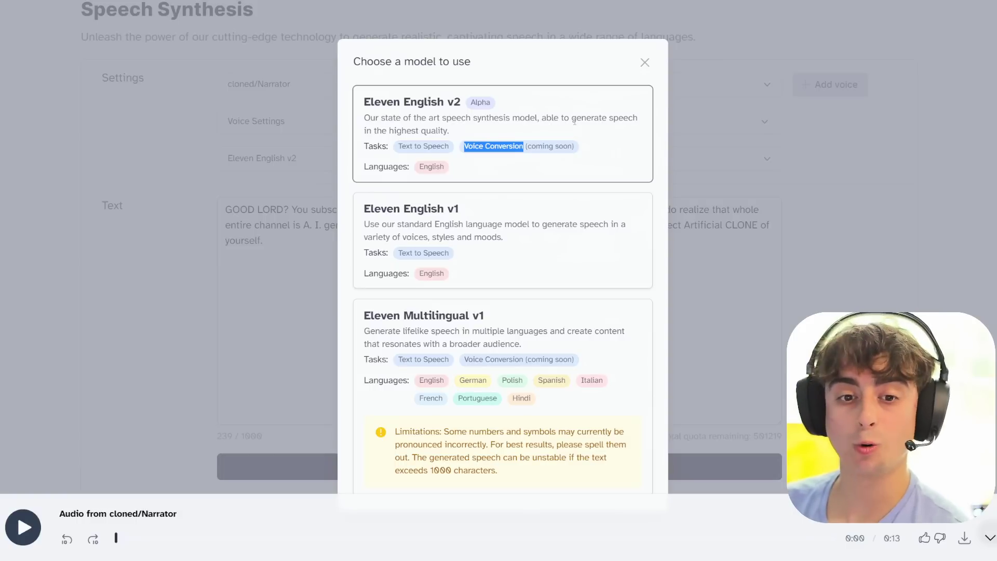
pyautogui.moveTo(583, 144); pyautogui.dragTo(529, 154)
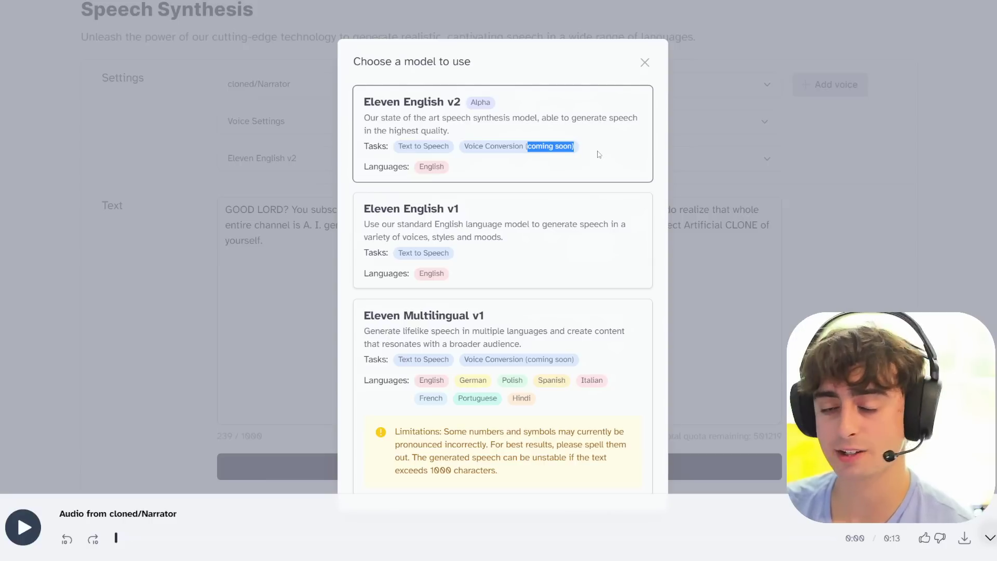